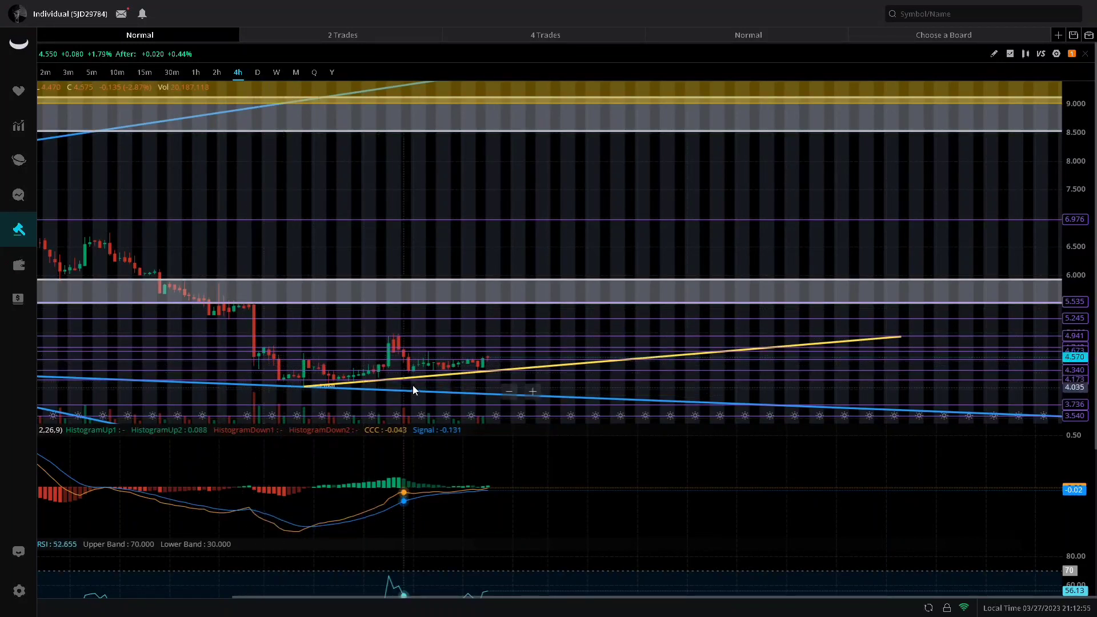
Check the cup and handle pattern image results, and return to the AMC chart on the daily timeframe
mouse_move(761, 3)
left_click(914, 3)
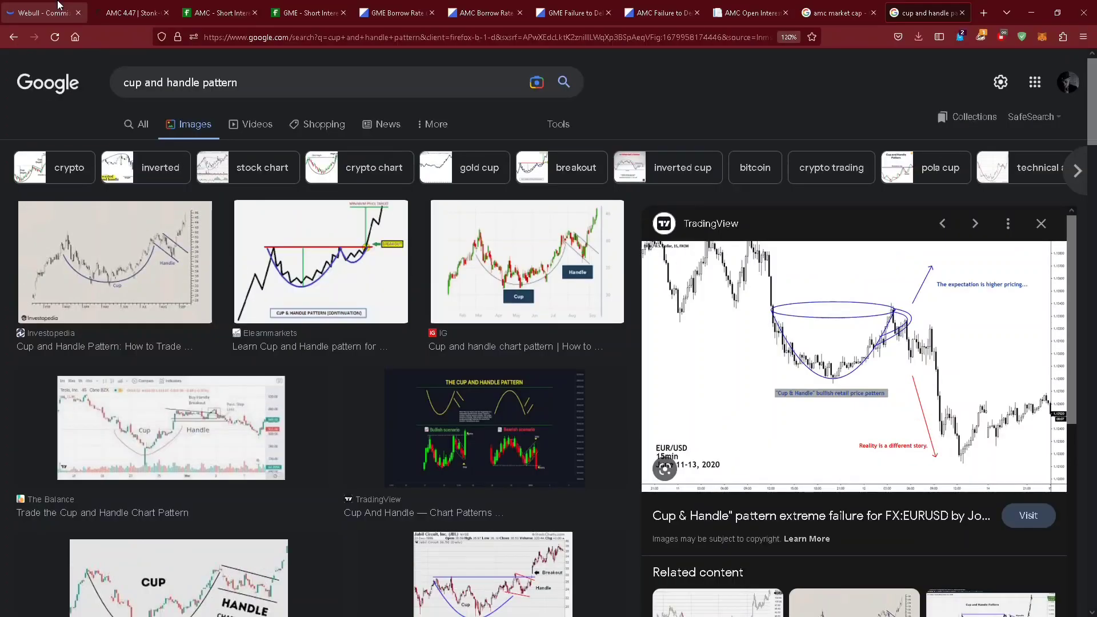
left_click(57, 5)
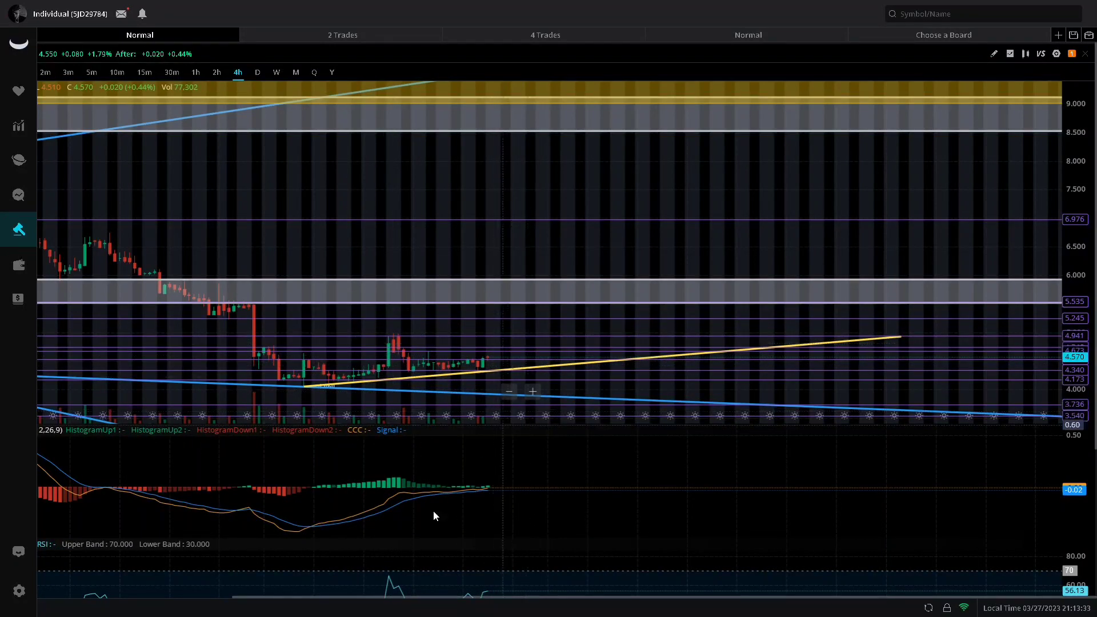
left_click(258, 73)
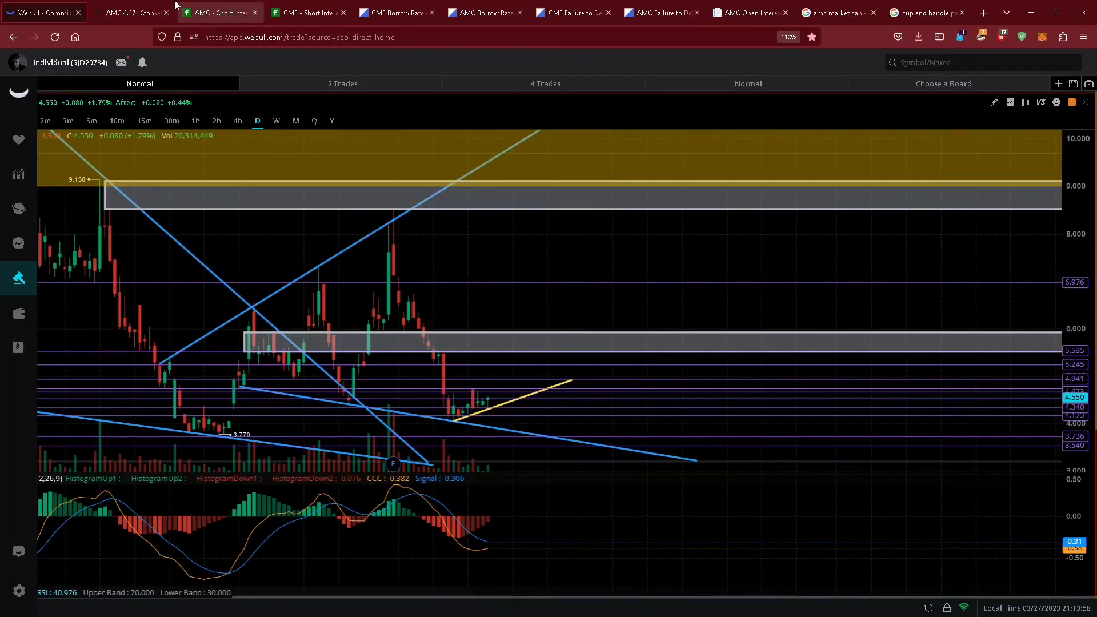
Examine the call open interest by strike in Stonk-O-Tracker's AMC option chain for Mar 31 2023, and return to the Webull chart
left_click(174, 7)
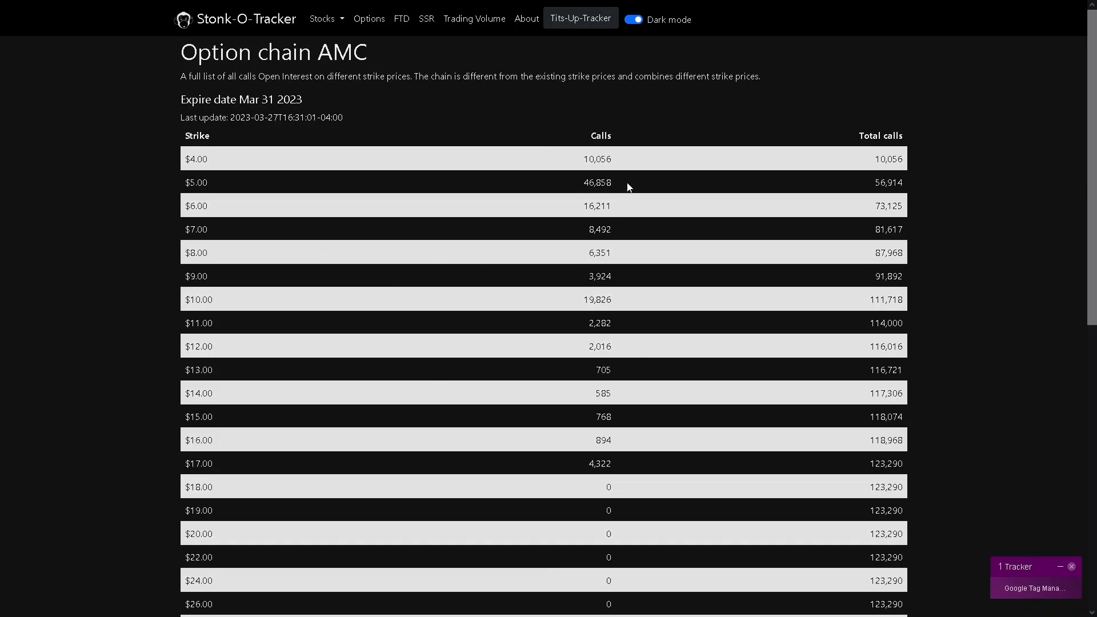
double_click(598, 207)
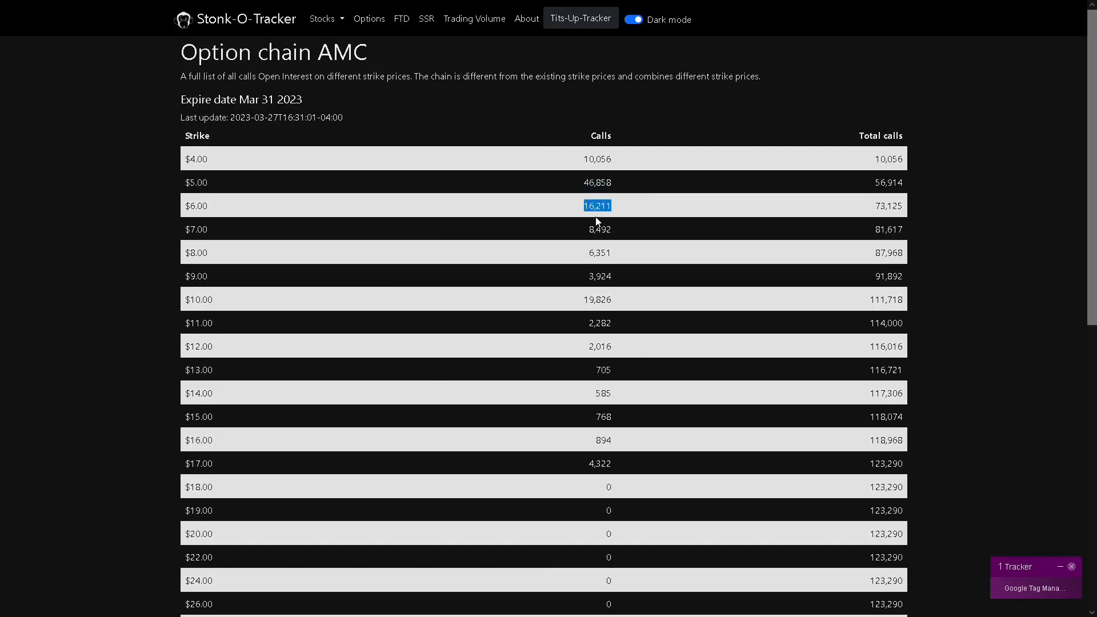
double_click(656, 303)
double_click(540, 347)
left_click(29, 5)
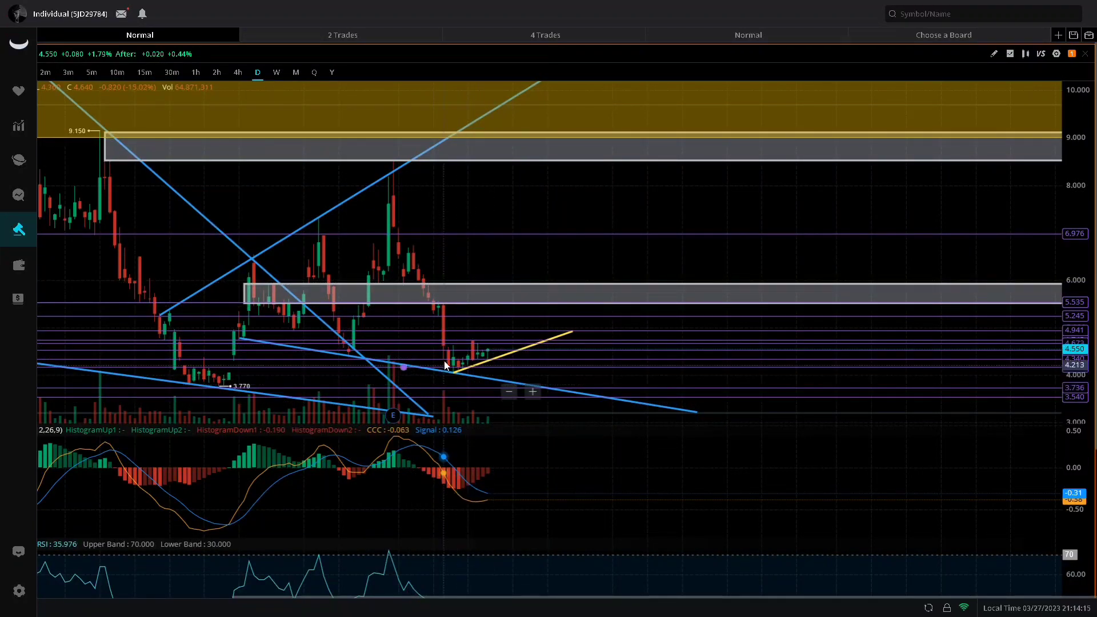
Enable the SuperTrend indicator on the daily AMC chart
scroll(492, 354, "up", 5)
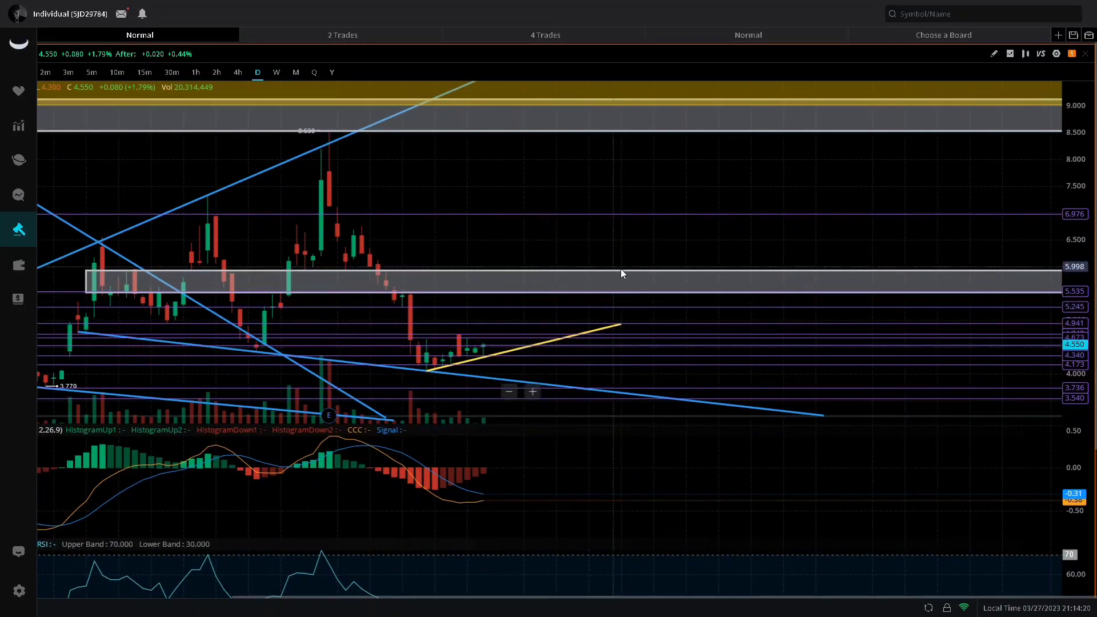
left_click(509, 391)
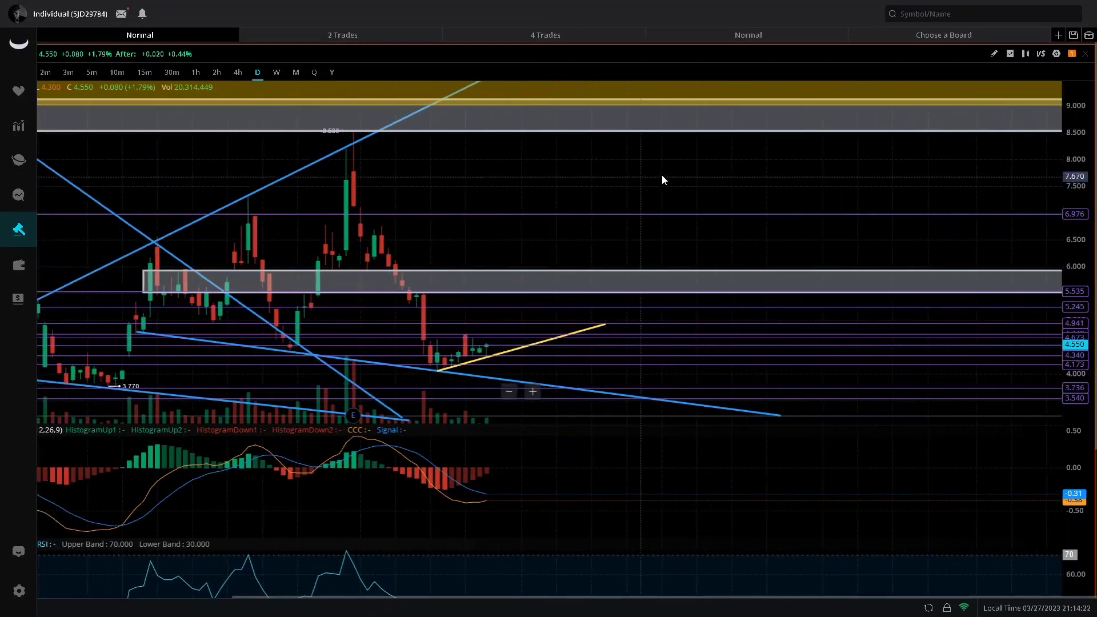
left_click(1011, 55)
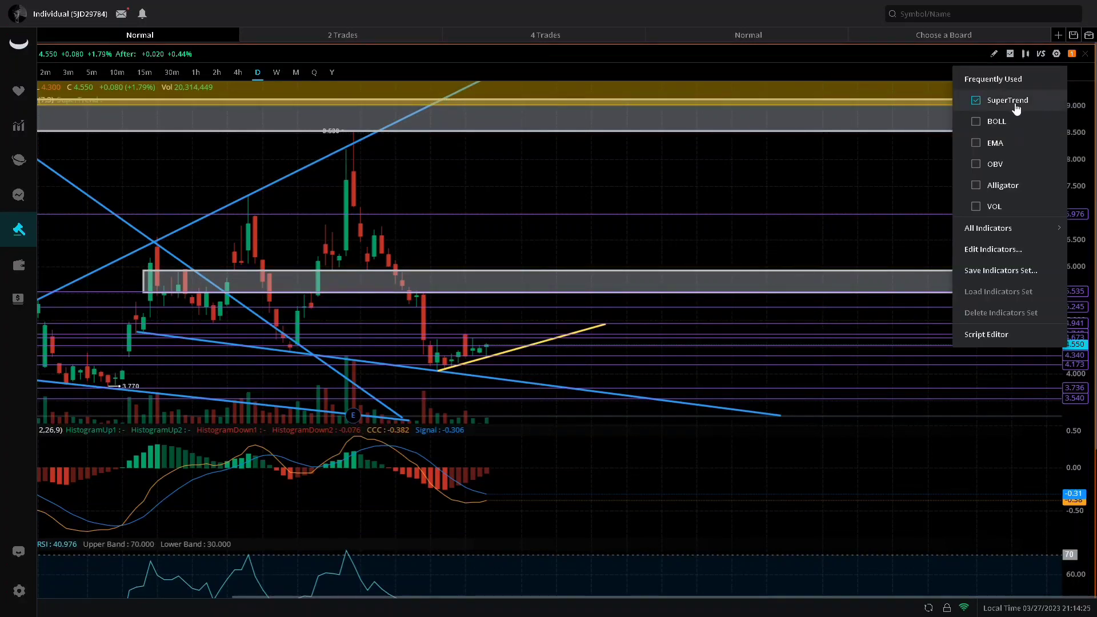
Switch the chart to the 4-hour timeframe and examine the SuperTrend signals across the recent and earlier price swings
left_click(238, 73)
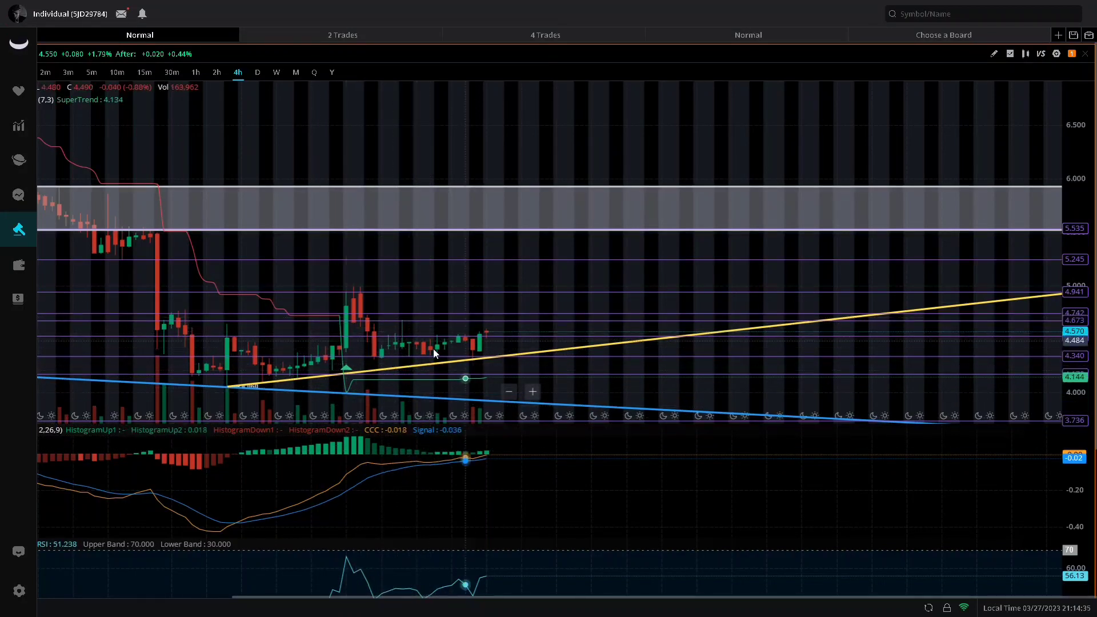
left_click_drag(366, 135, 588, 141)
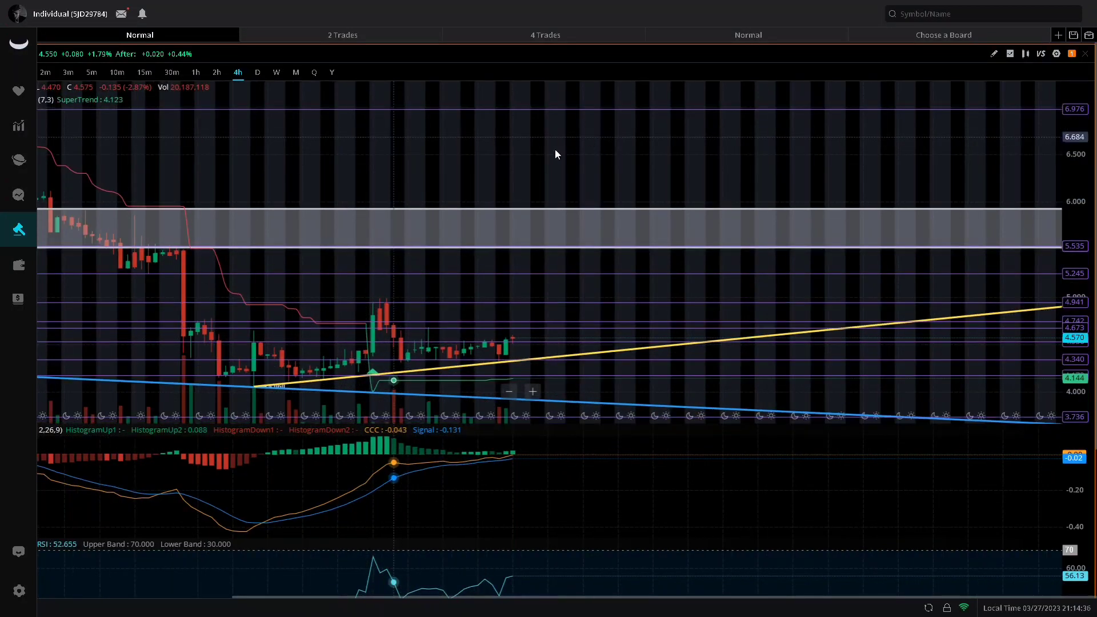
scroll(530, 183, "up", 10)
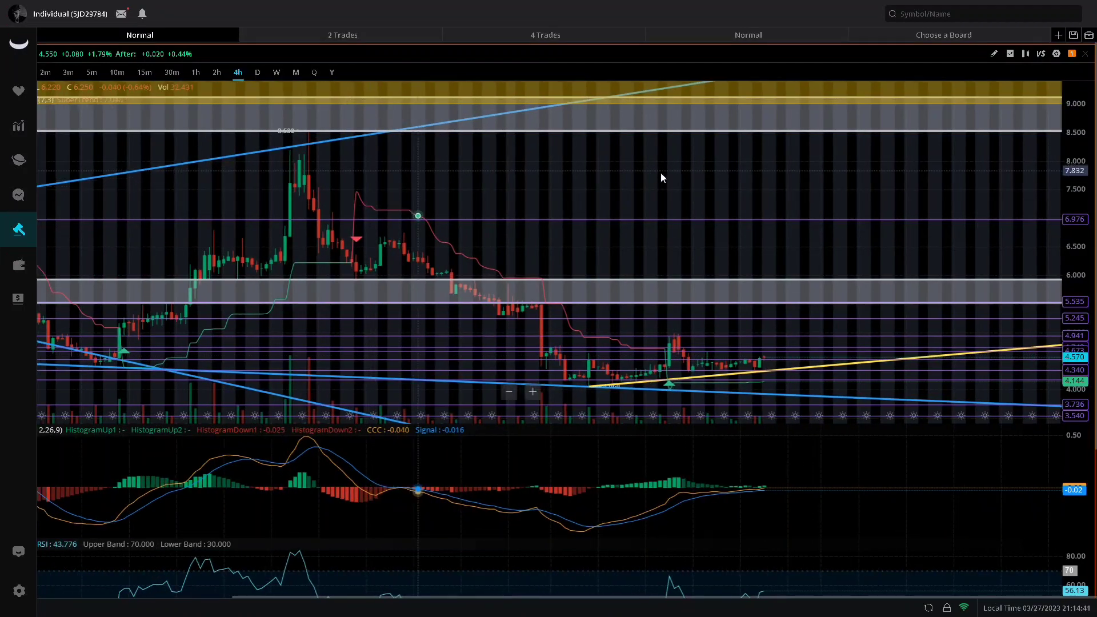
scroll(441, 239, "up", 15)
scroll(236, 283, "up", 13)
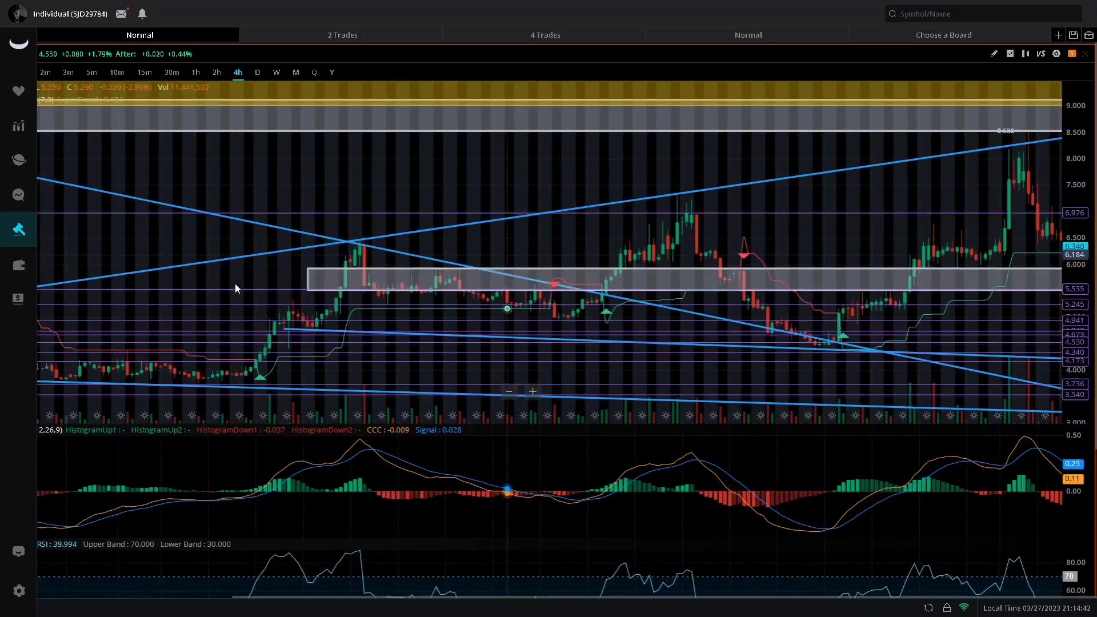
left_click_drag(908, 191, 137, 289)
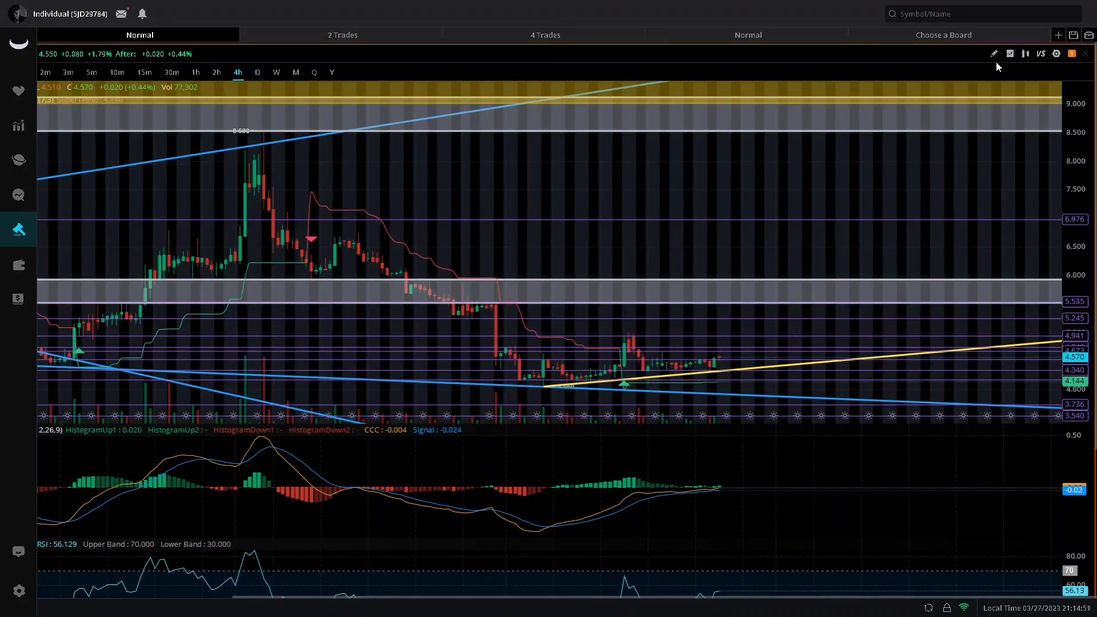
Add the BOLL indicator to the 4-hour chart and examine the bands around the latest candles
left_click(1012, 55)
left_click(986, 120)
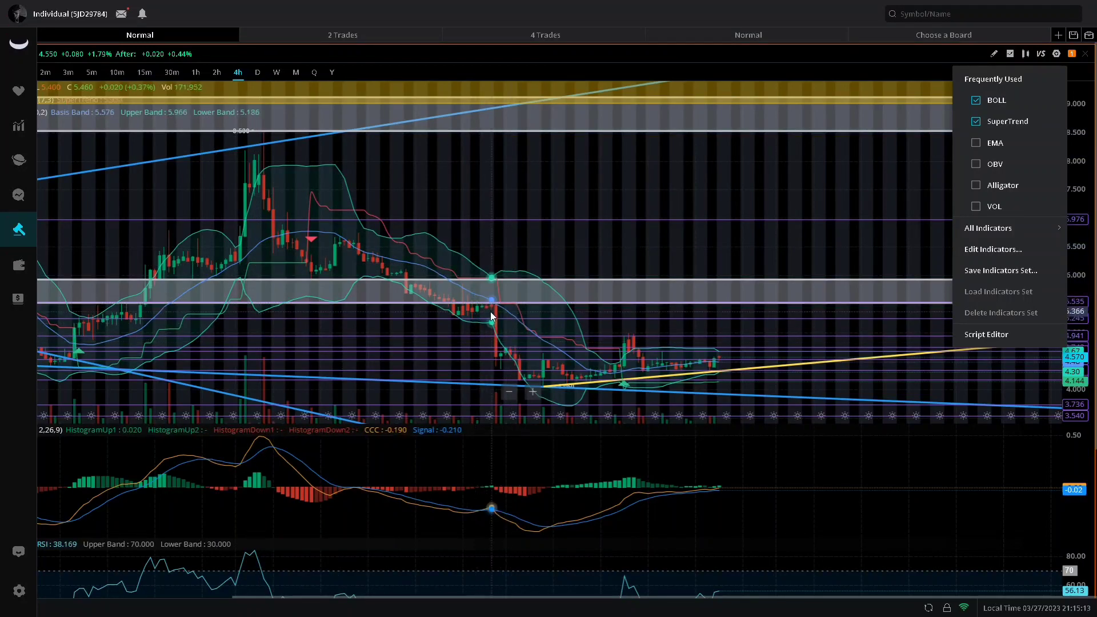
scroll(713, 375, "up", 5)
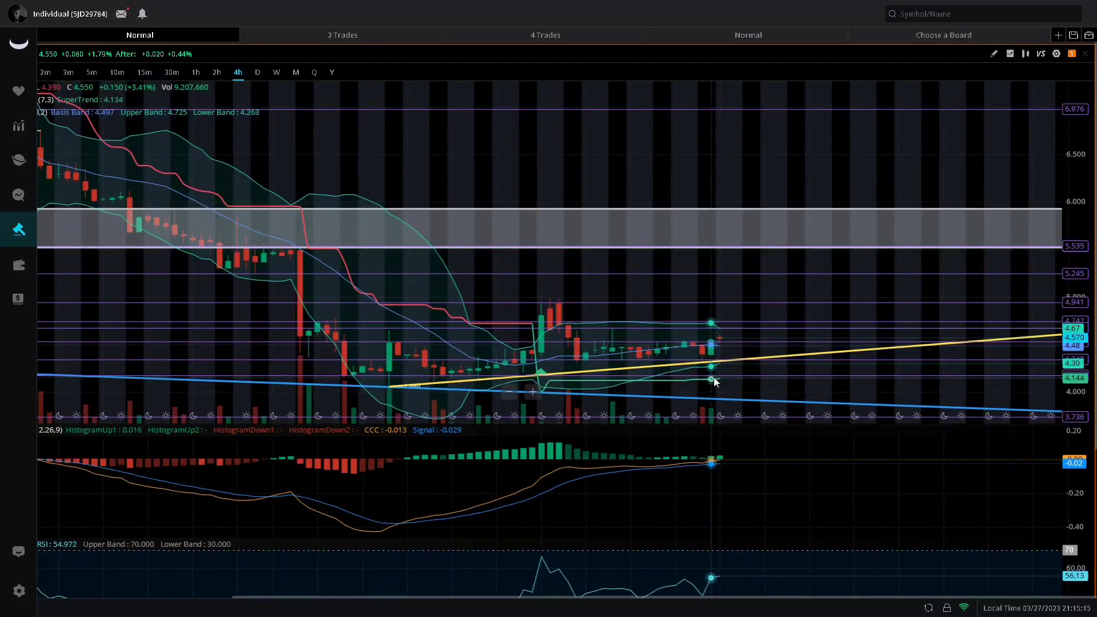
scroll(715, 377, "up", 2)
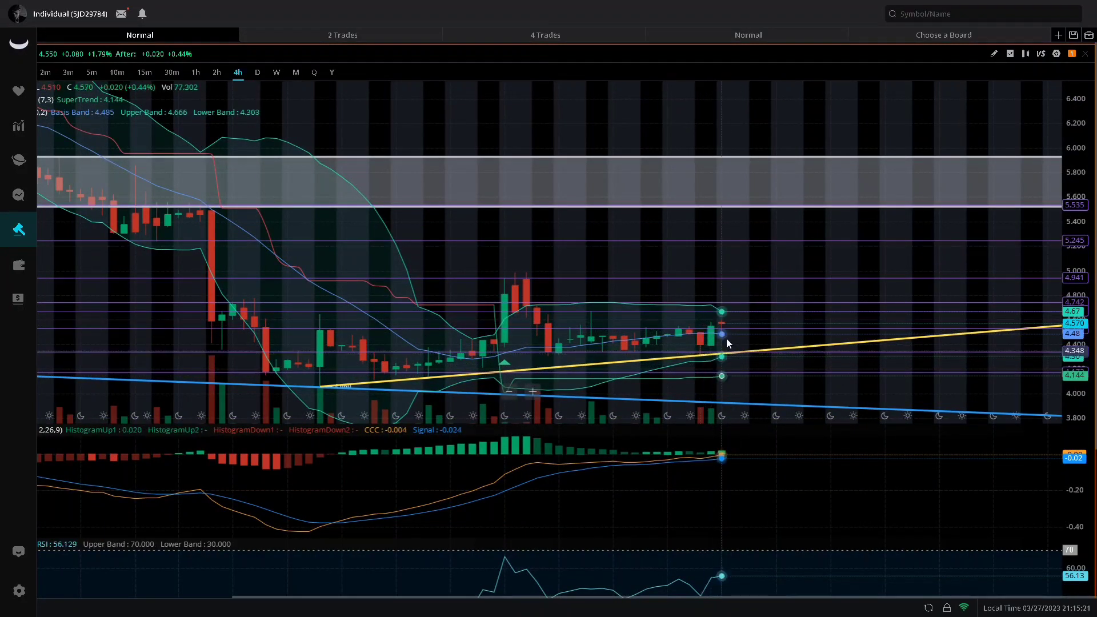
scroll(726, 347, "down", 3)
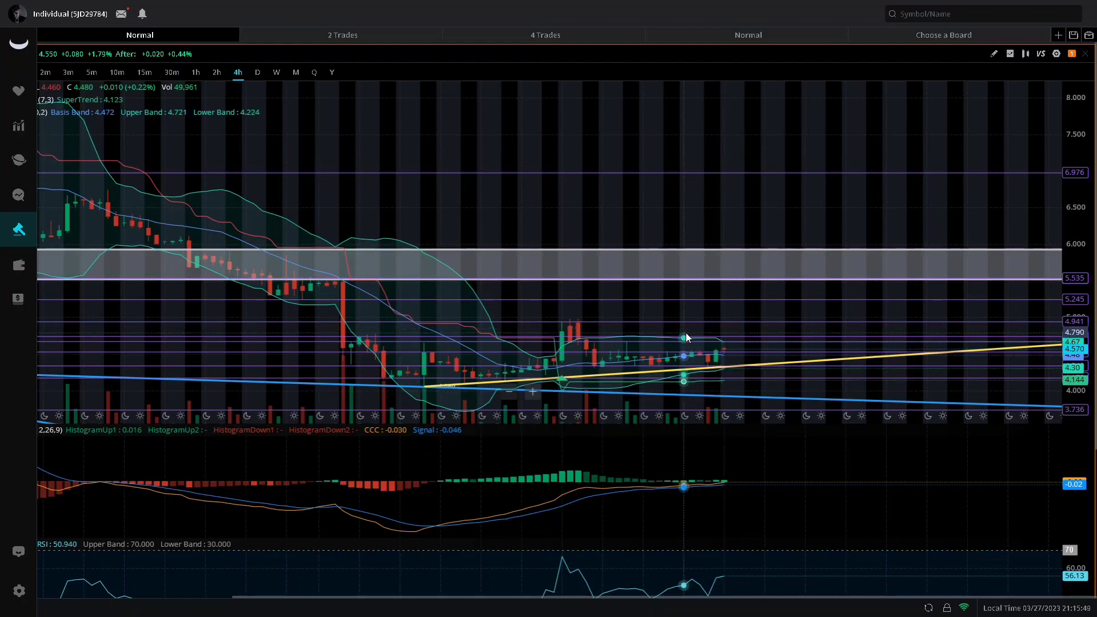
scroll(685, 332, "down", 2)
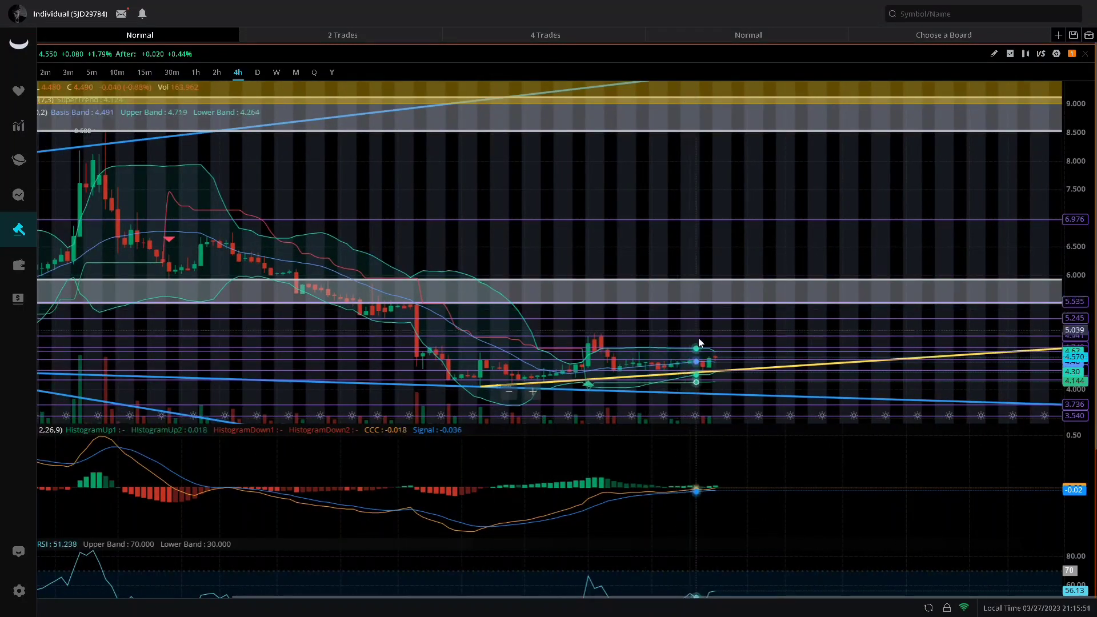
scroll(729, 256, "down", 2)
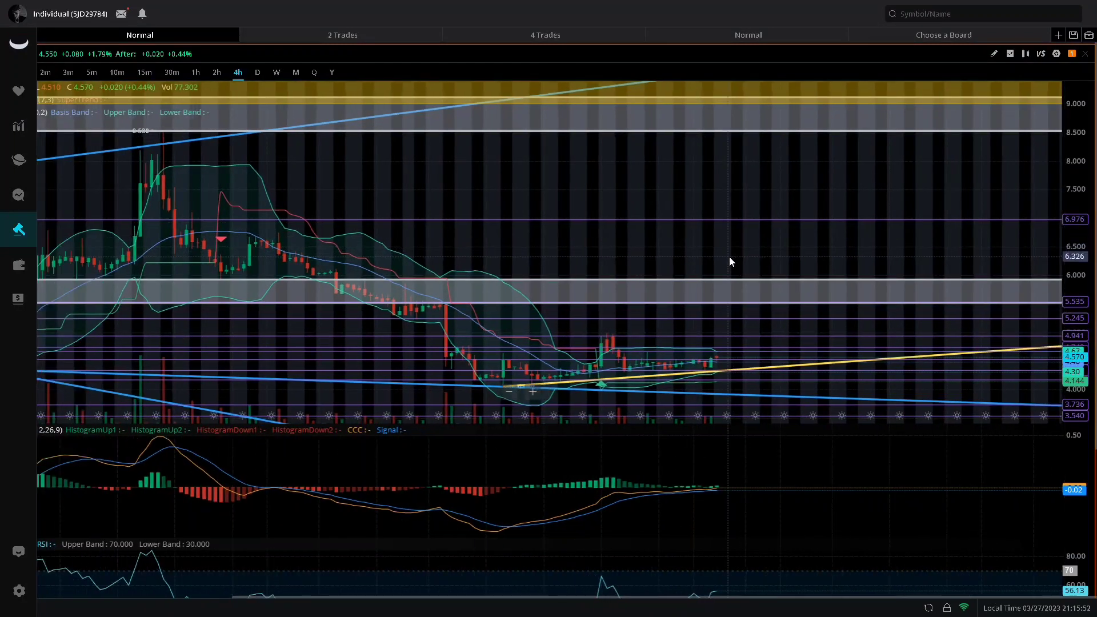
scroll(687, 333, "down", 3)
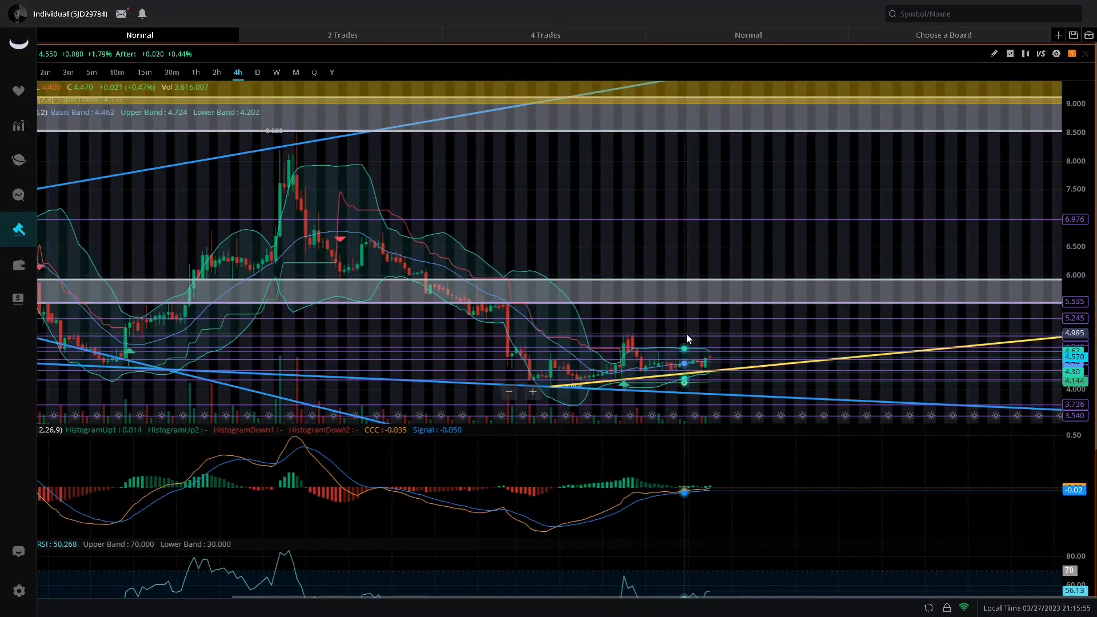
Switch to the daily timeframe and examine the Bollinger Bands and SuperTrend signals along the long-term descending trendline
left_click(258, 73)
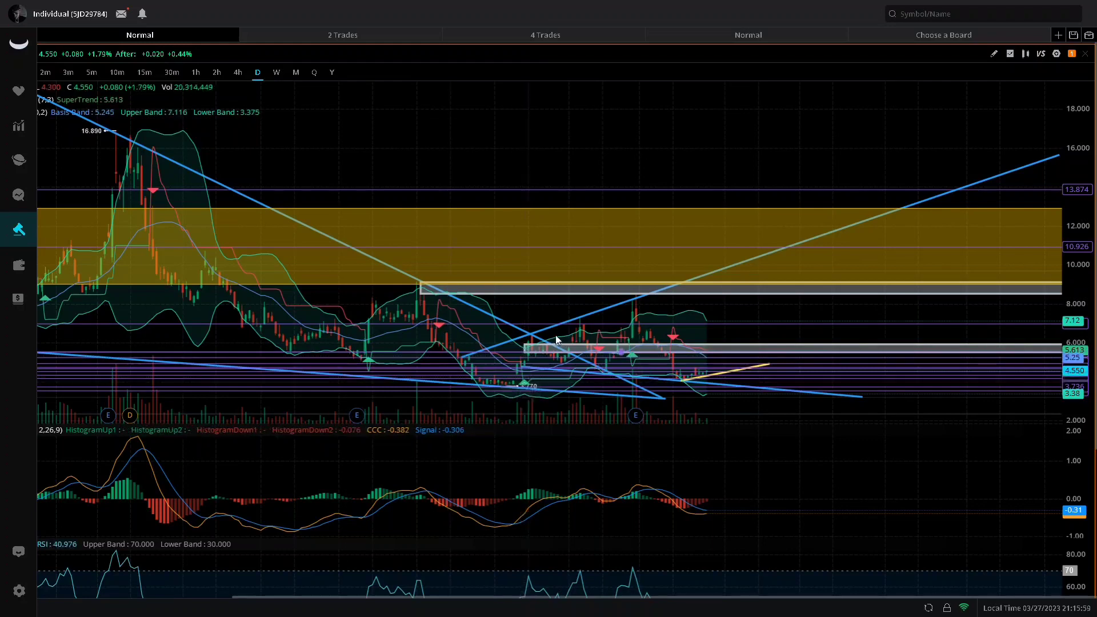
scroll(545, 336, "down", 3)
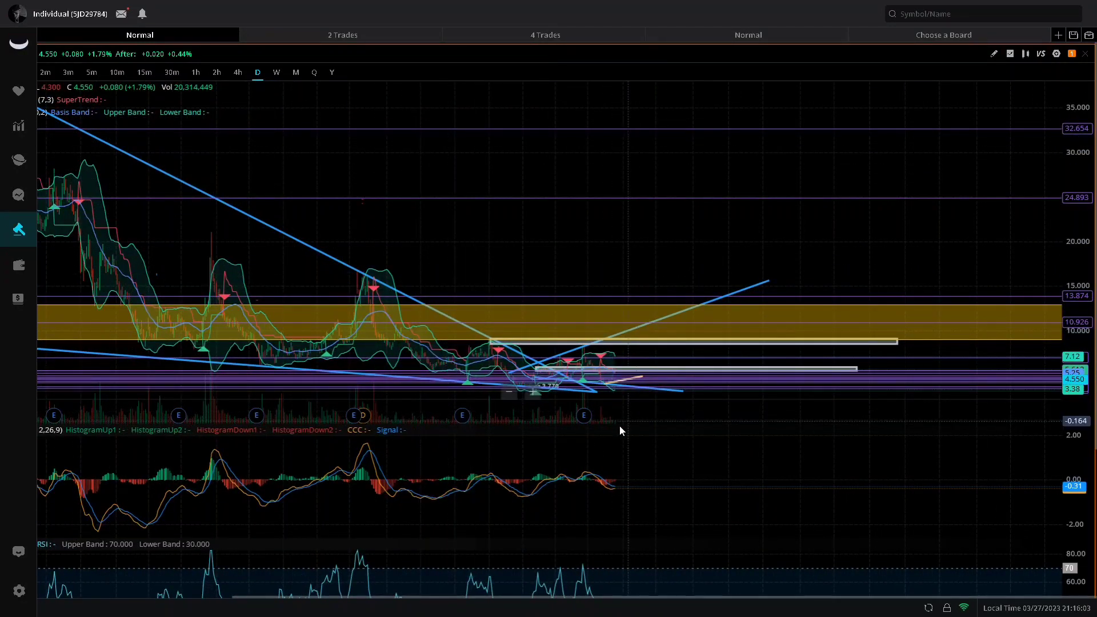
scroll(594, 244, "down", 3)
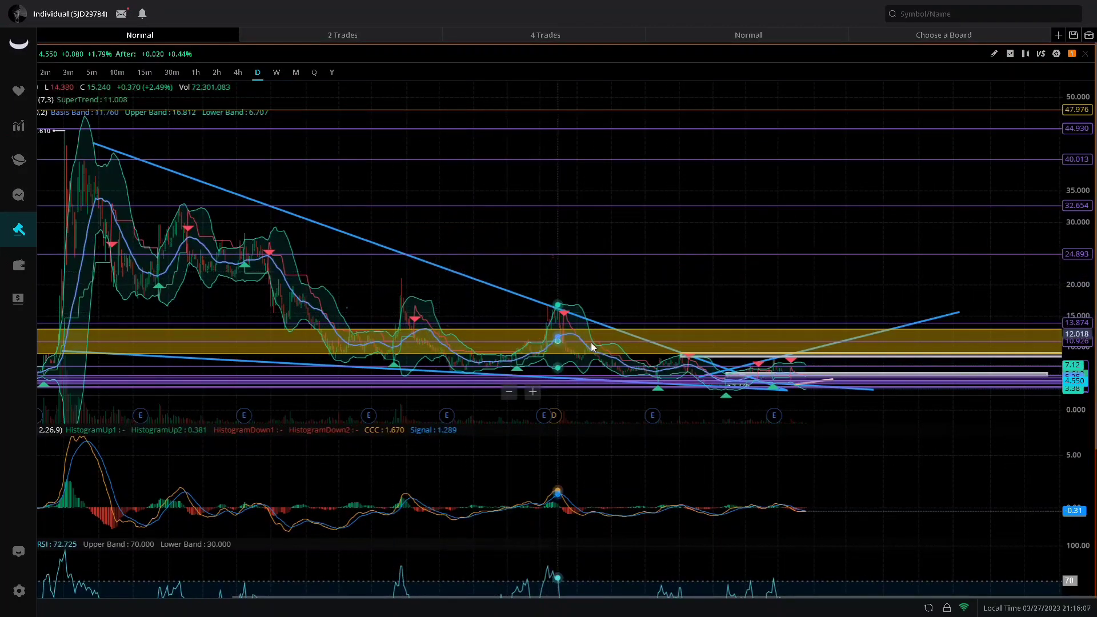
left_click_drag(709, 283, 571, 372)
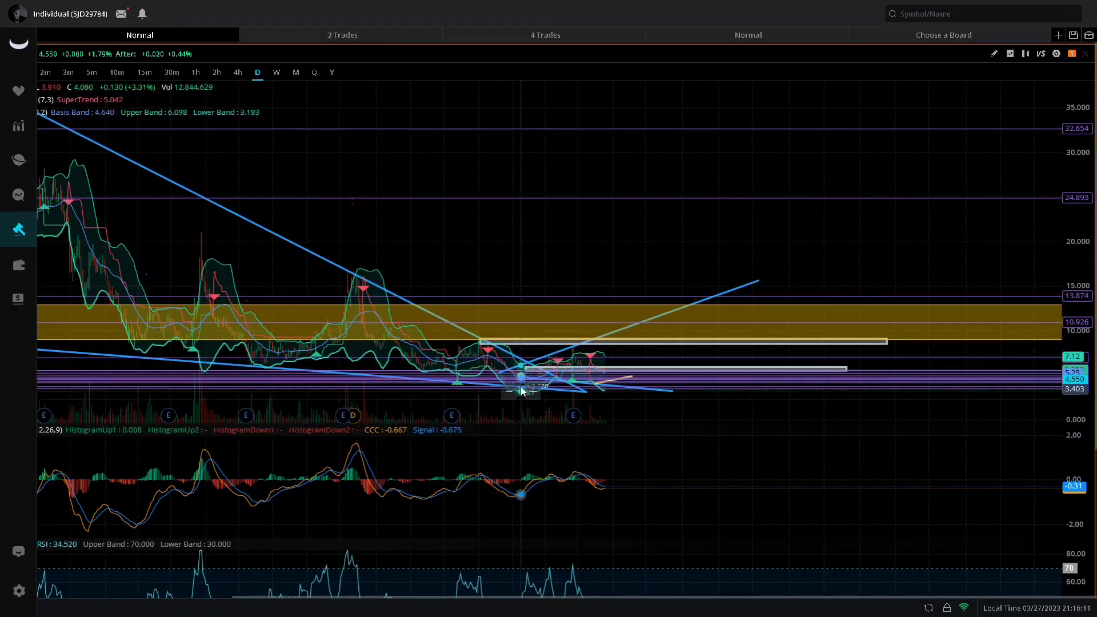
left_click(575, 347)
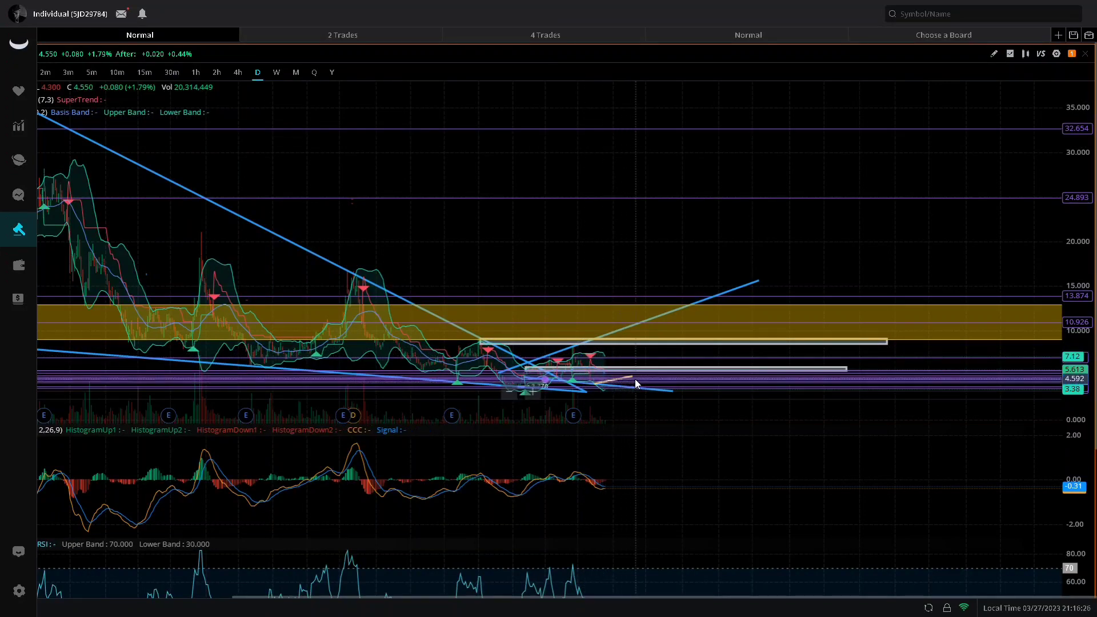
scroll(634, 380, "up", 3)
scroll(633, 381, "up", 1)
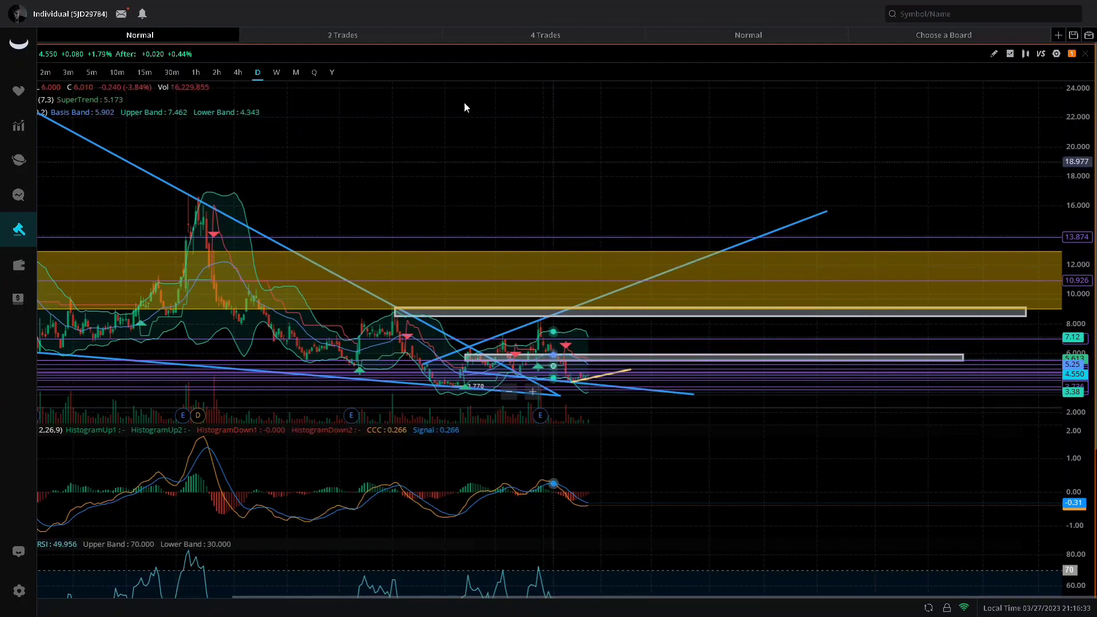
scroll(368, 264, "down", 1)
scroll(368, 268, "down", 1)
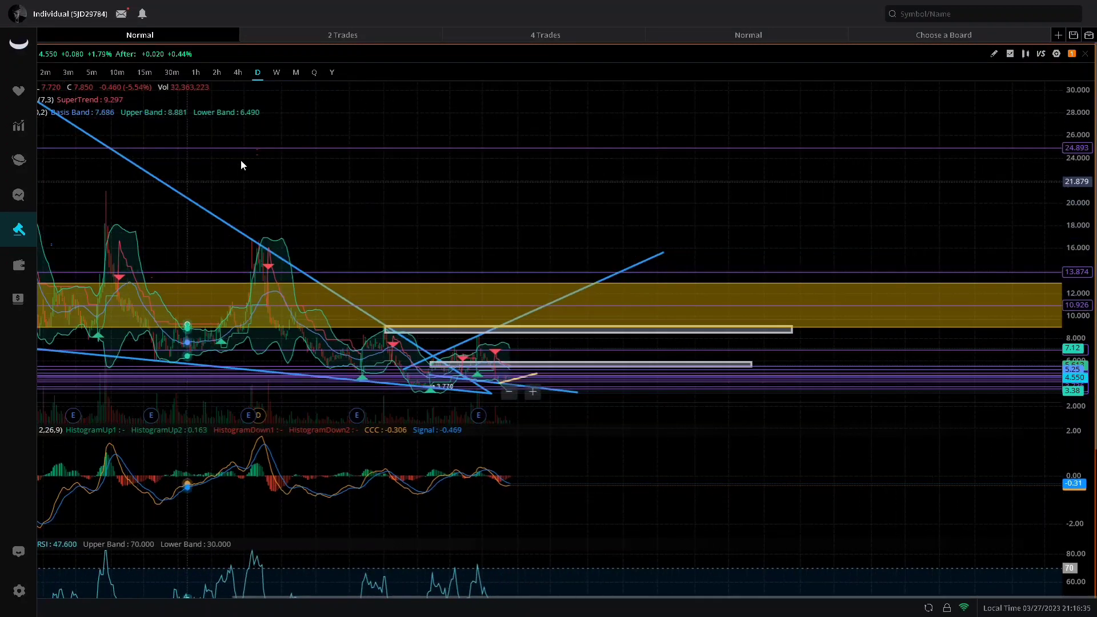
left_click_drag(286, 194, 396, 273)
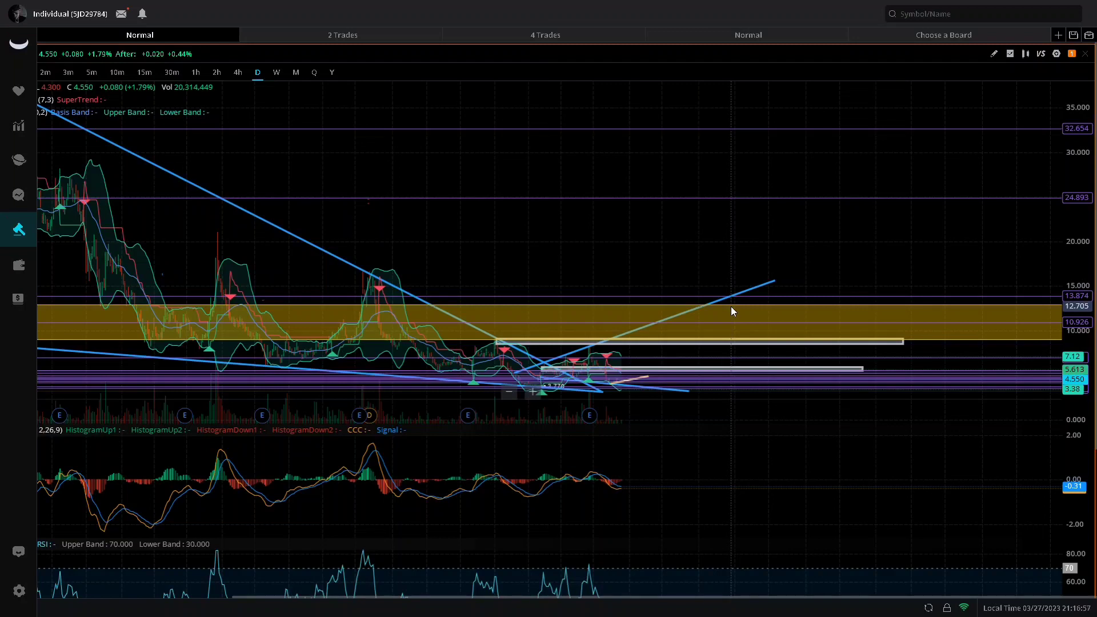
key("F11")
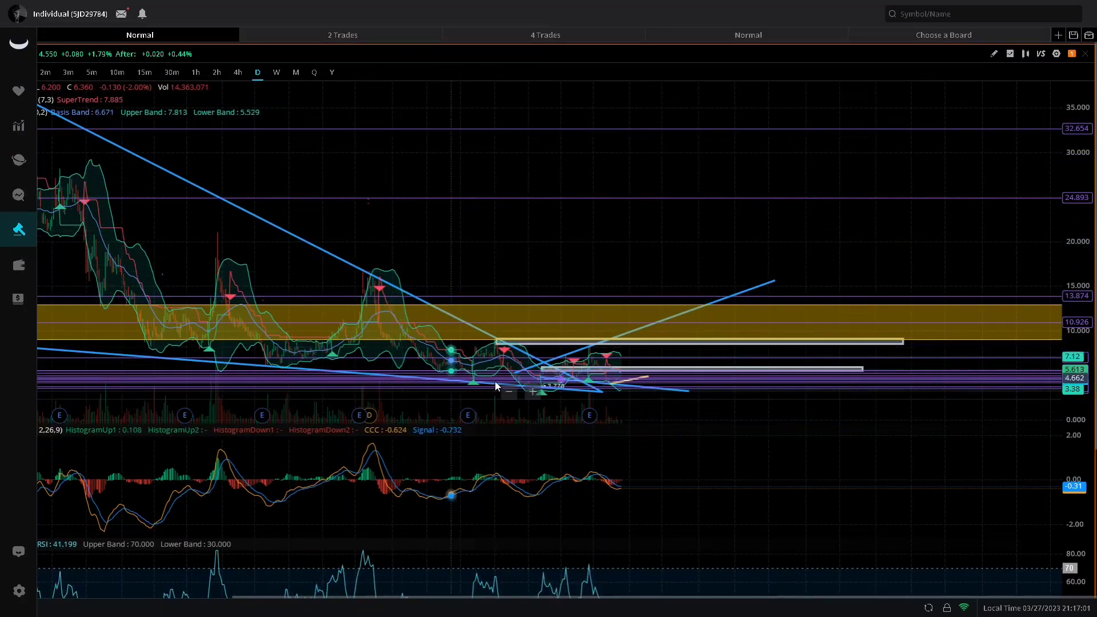
Switch to the weekly timeframe and examine the bands, SuperTrend and MACD from the all-time peak to the latest candles
left_click(276, 72)
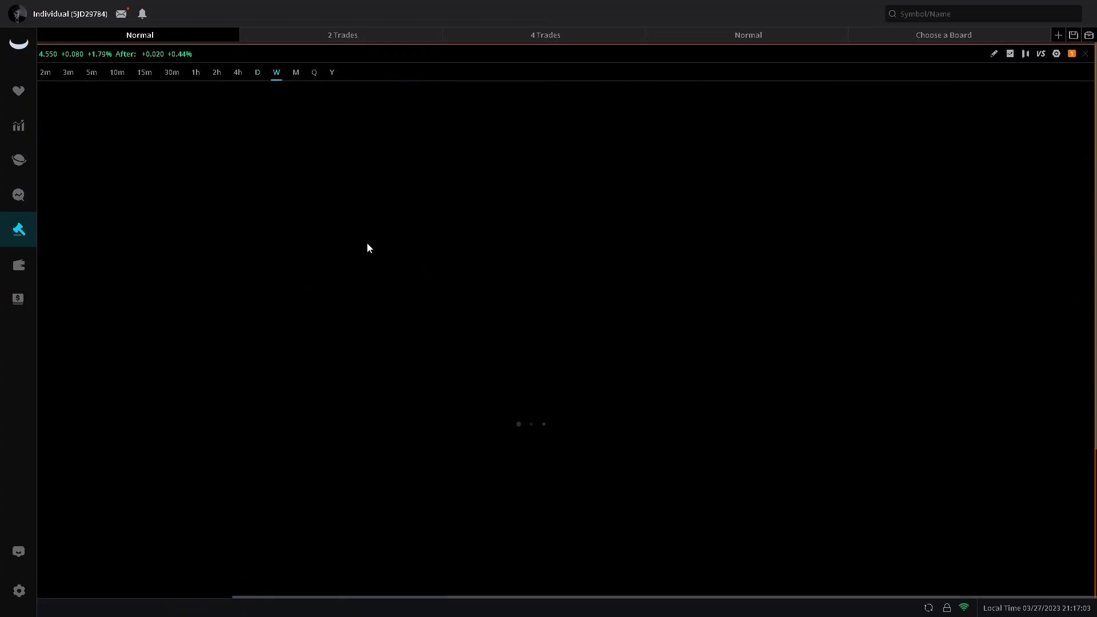
scroll(638, 385, "down", 3)
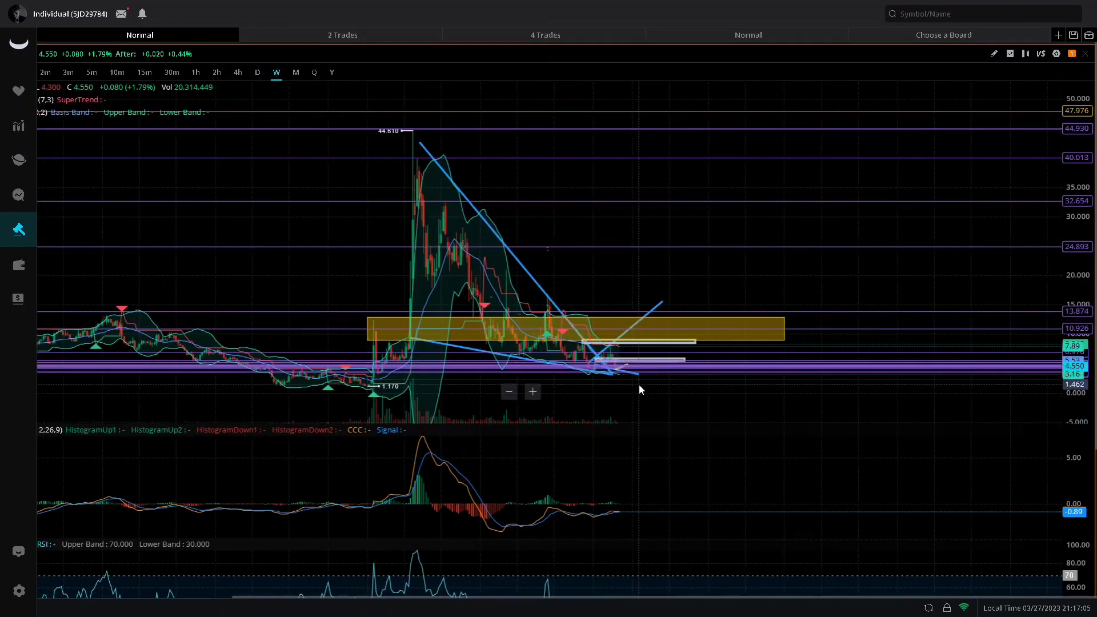
scroll(633, 387, "up", 5)
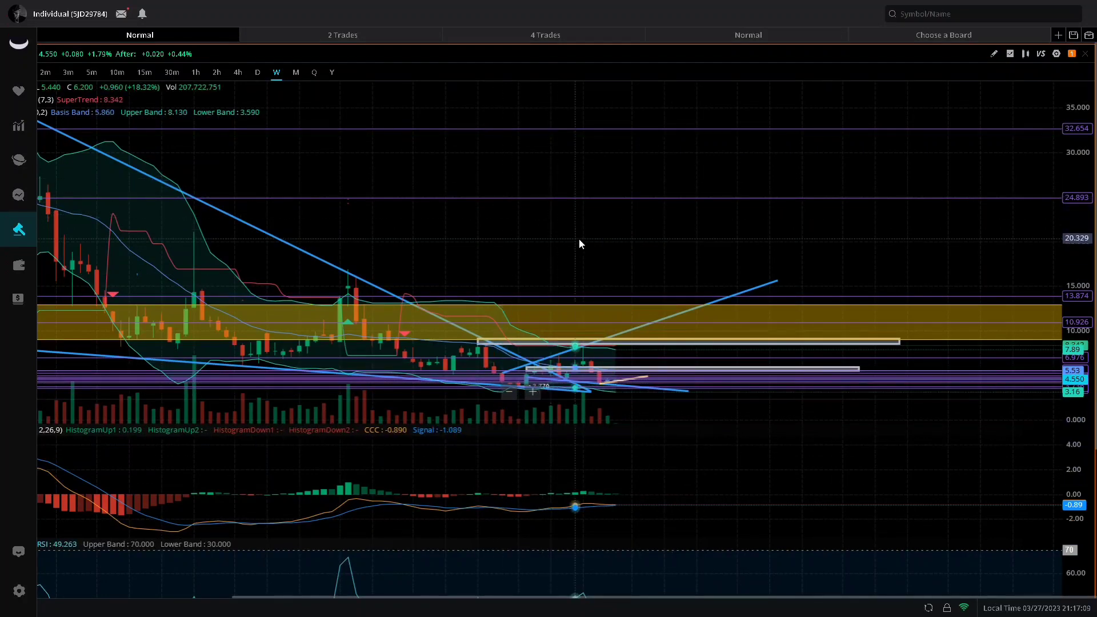
left_click_drag(586, 246, 763, 267)
scroll(743, 274, "down", 3)
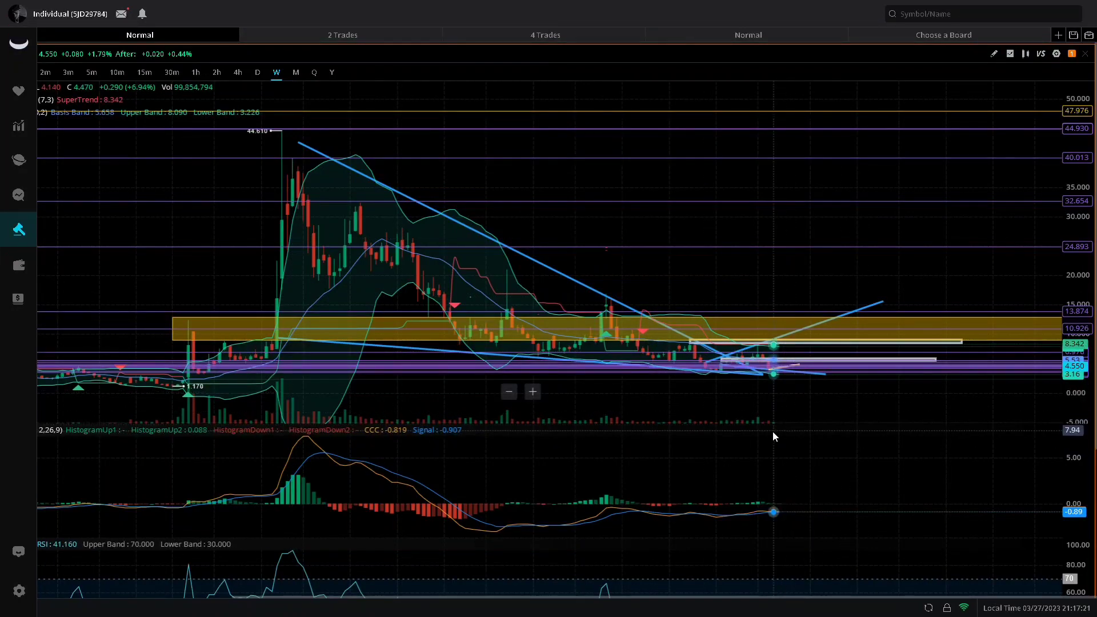
scroll(784, 436, "up", 5)
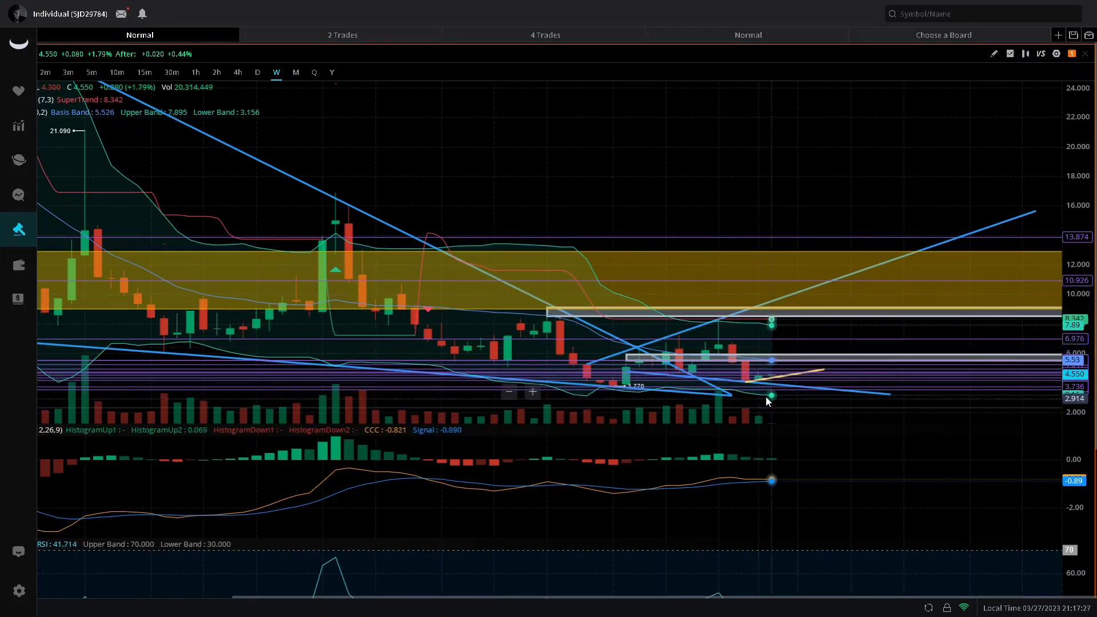
Remove the BOLL and SuperTrend indicators from AMC's weekly chart
left_click(1010, 55)
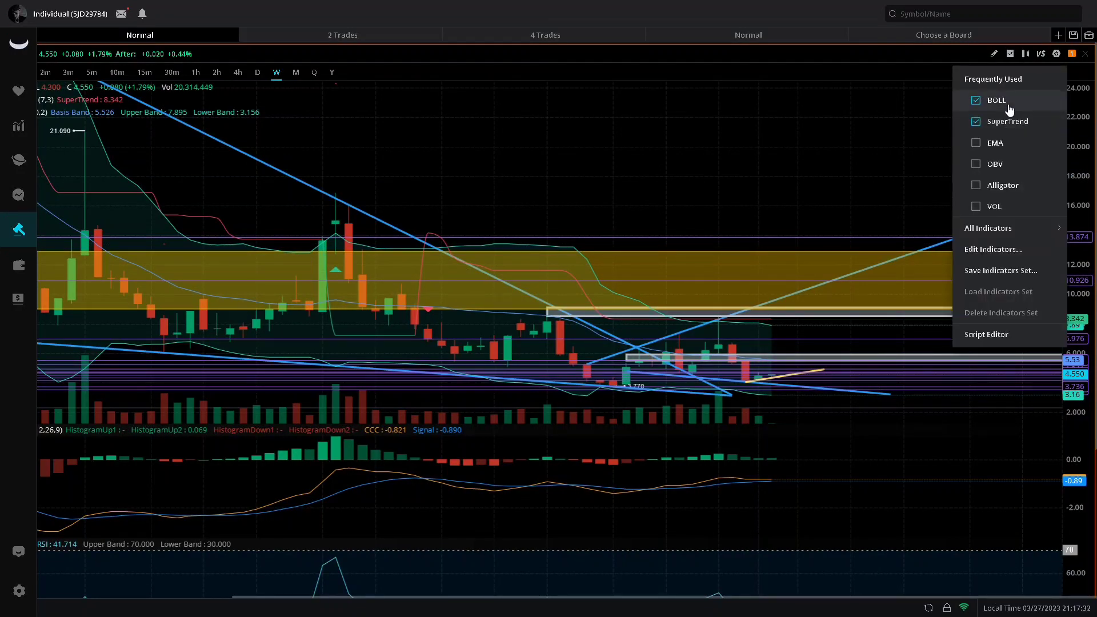
left_click(1008, 109)
left_click(1010, 120)
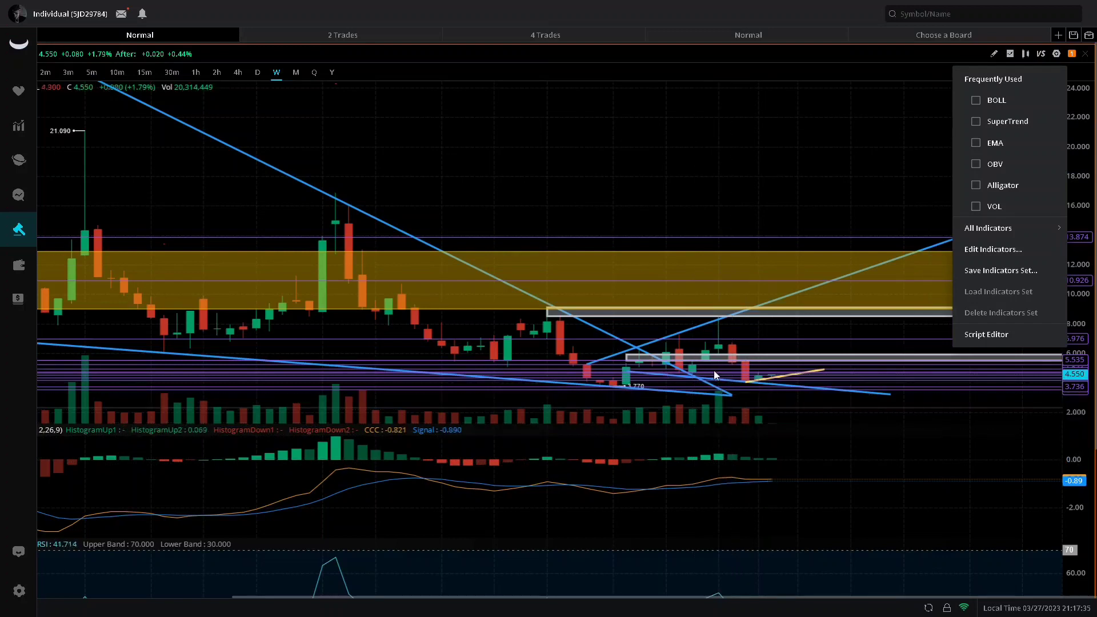
scroll(714, 369, "down", 2)
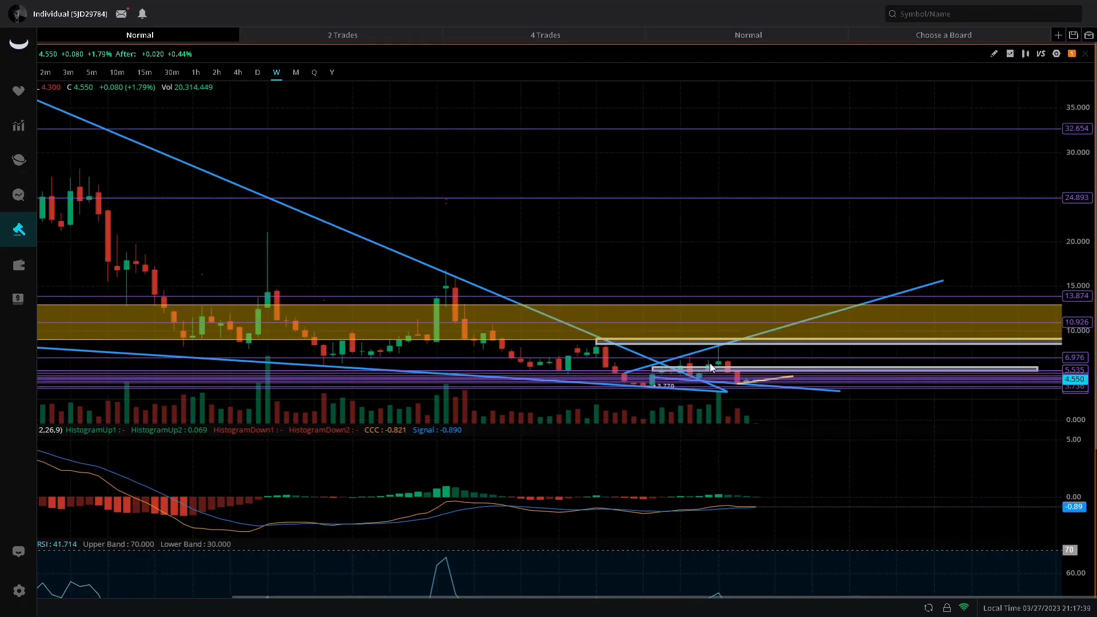
Switch AMC to the 4-hour timeframe and examine the recent candles against the rising yellow trendline and earlier price swings
left_click(238, 74)
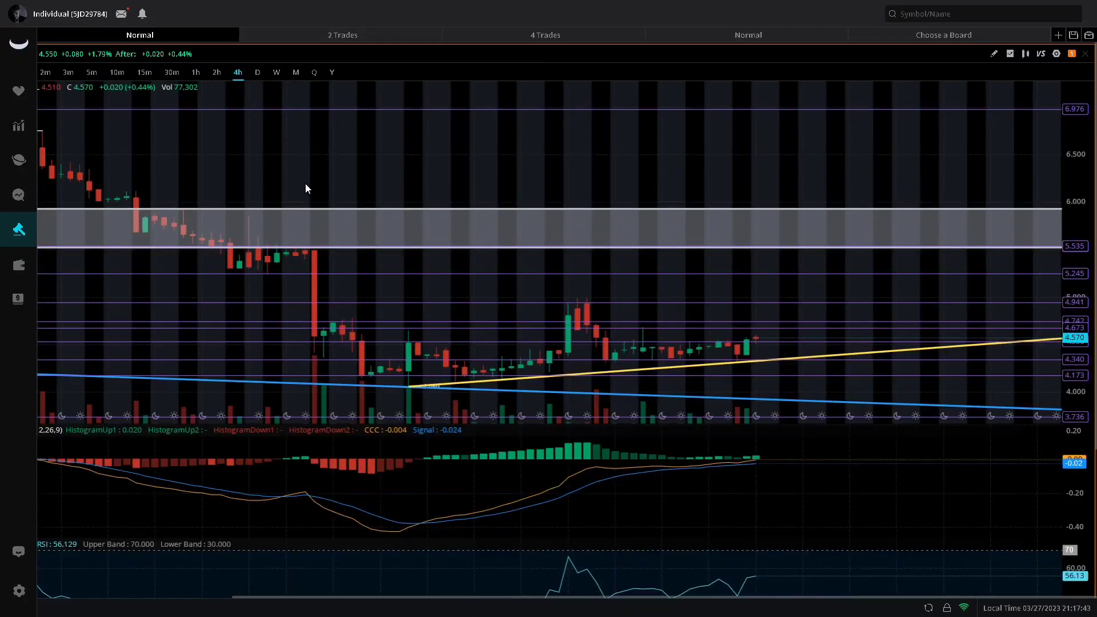
scroll(664, 317, "down", 2)
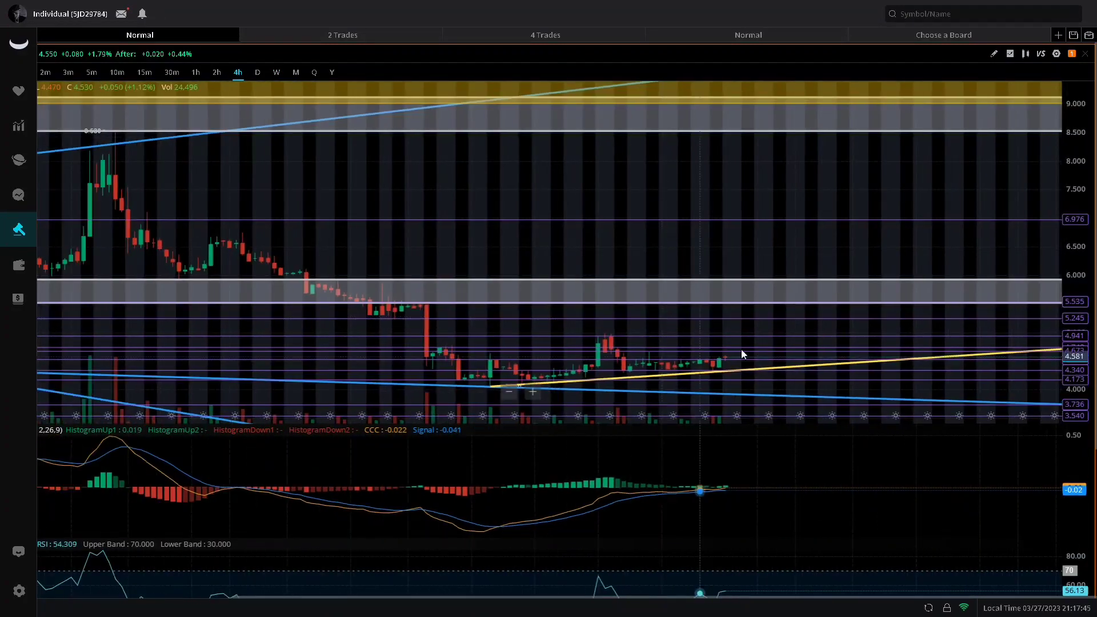
scroll(545, 356, "down", 1)
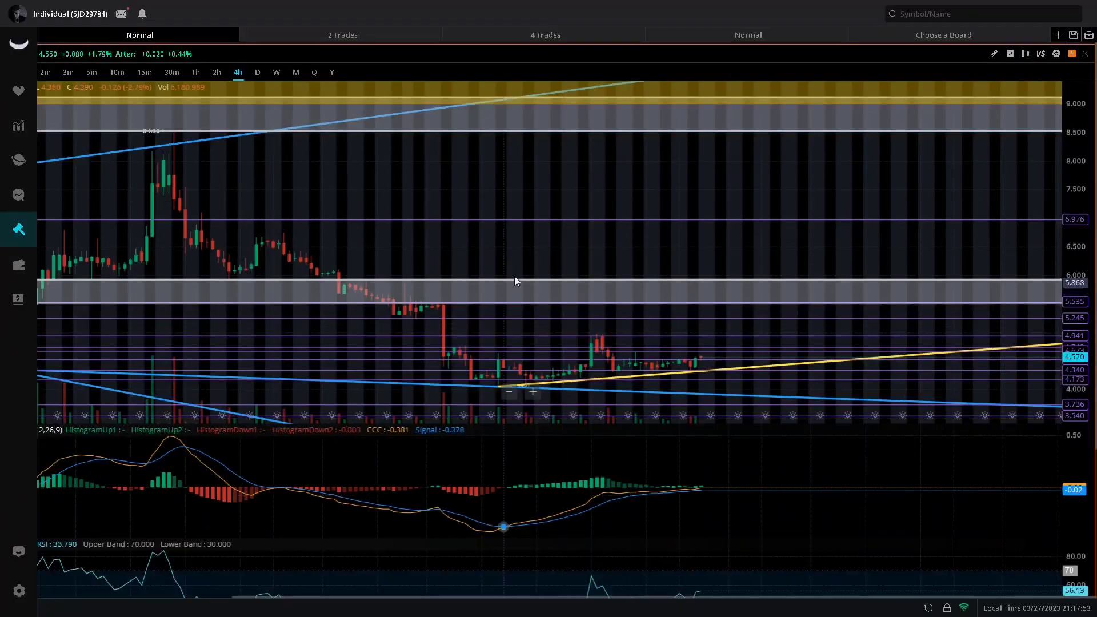
scroll(528, 275, "down", 1)
scroll(537, 279, "down", 1)
scroll(577, 180, "down", 1)
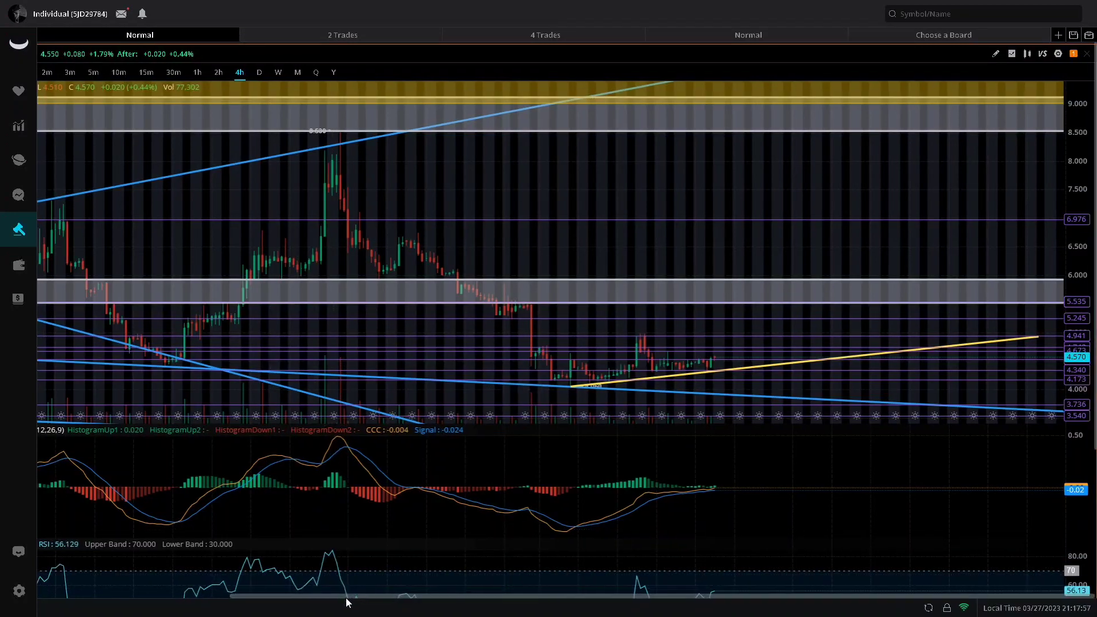
Open the Gamestop (GME) chart from the watchlist and examine the yellow wedge that follows the price spike
left_click_drag(348, 598, 86, 603)
left_click(131, 203)
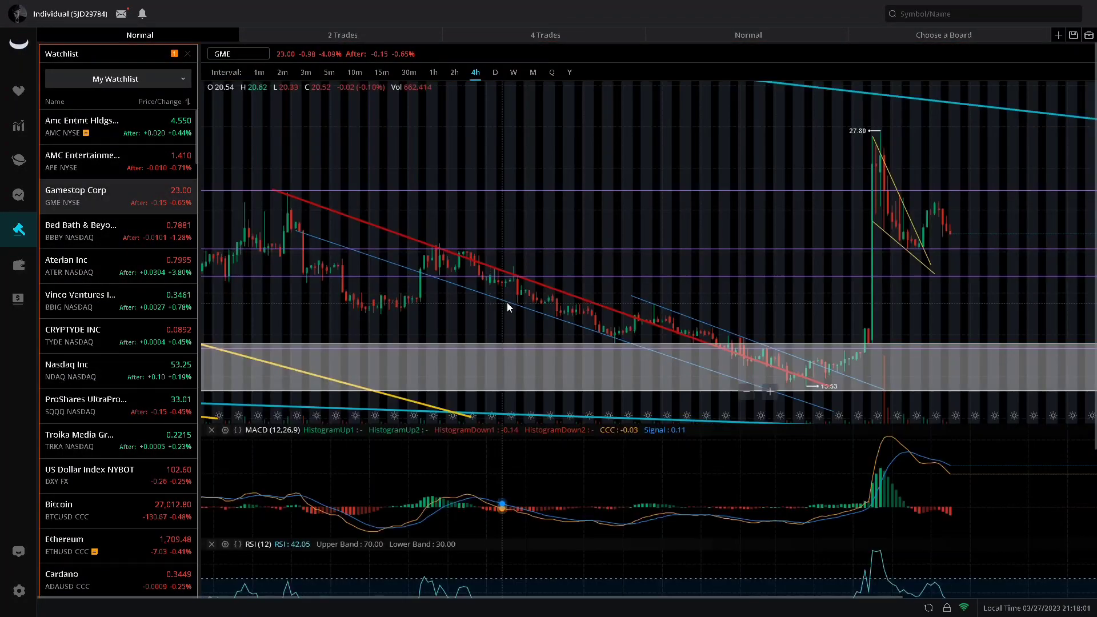
left_click_drag(776, 142, 510, 153)
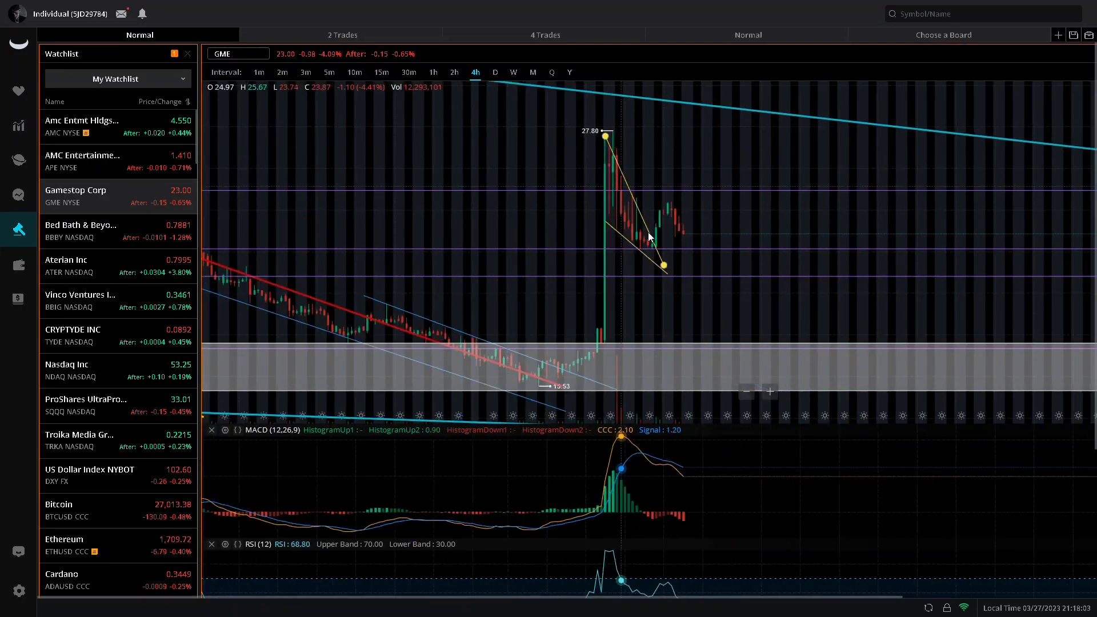
left_click(638, 250)
scroll(639, 249, "up", 2)
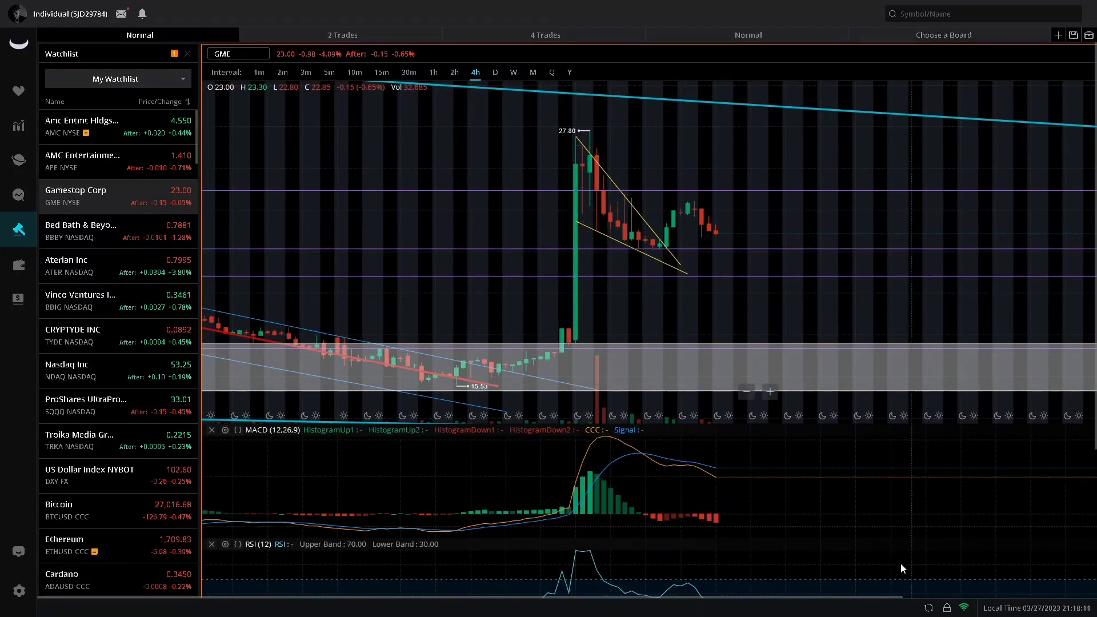
Draw a polyline from the base of GME's spike to its 27.80 peak and move it to the wedge's breakout
left_click_drag(883, 595, 1015, 597)
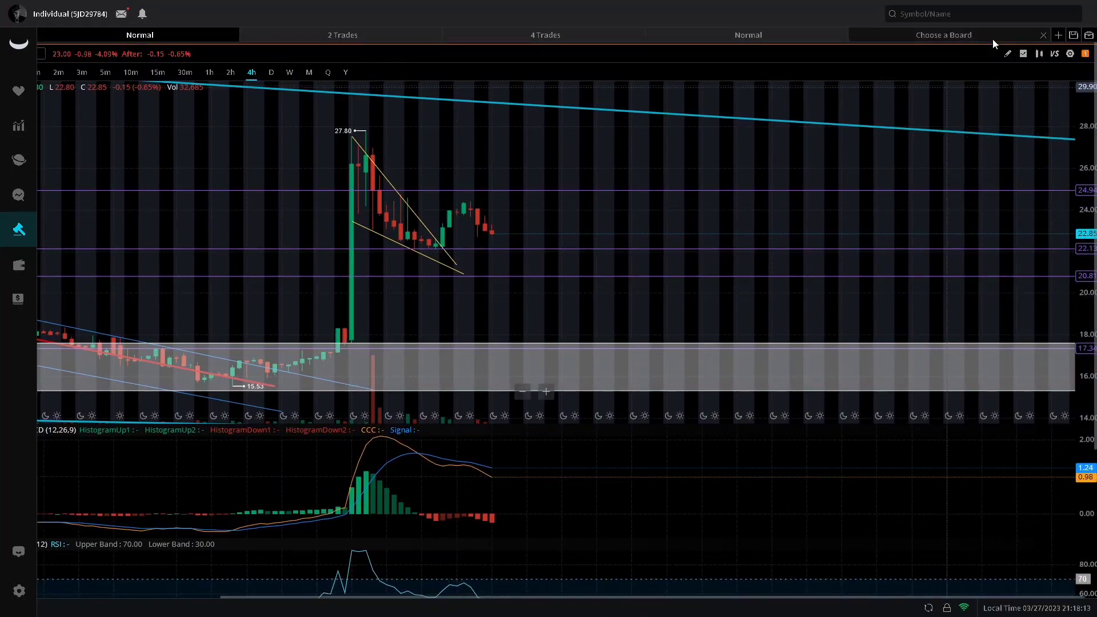
left_click(1006, 54)
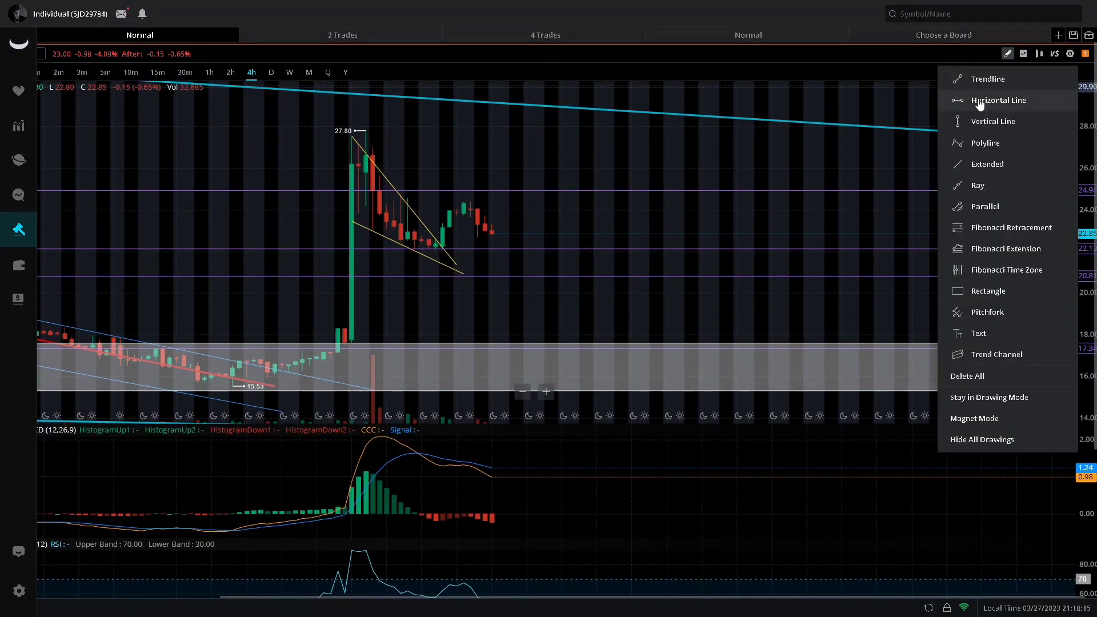
left_click(979, 124)
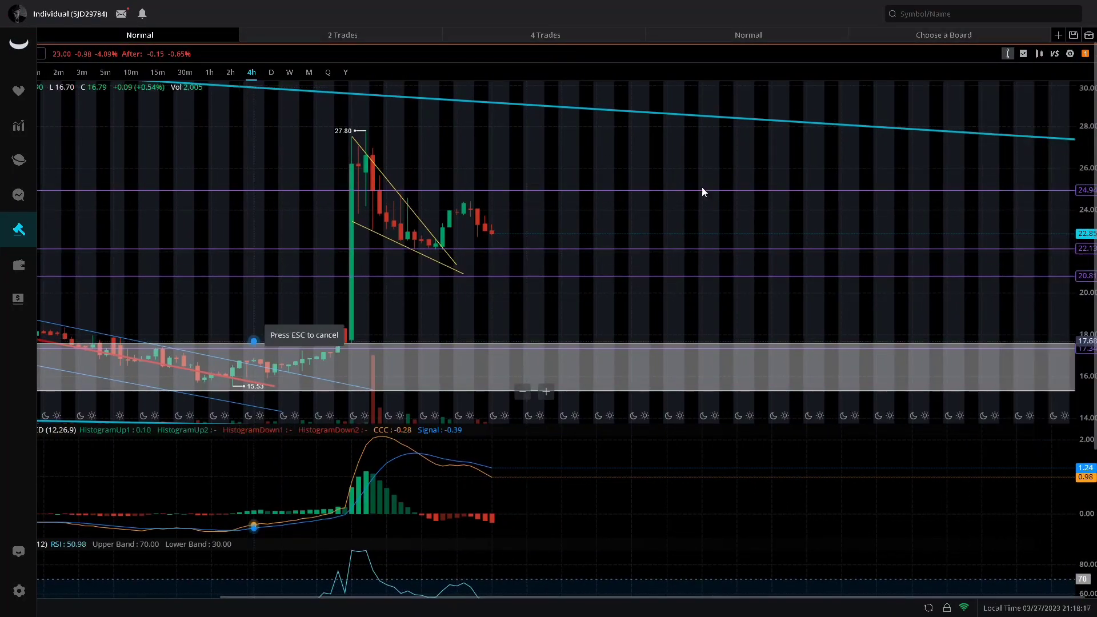
left_click(1008, 55)
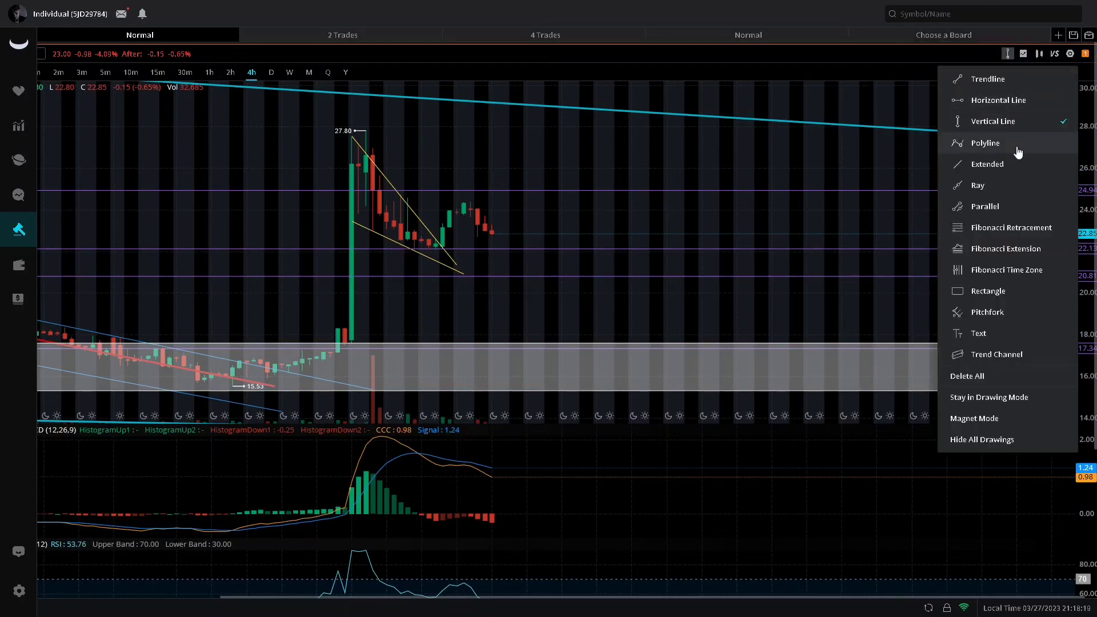
left_click(985, 143)
left_click(331, 358)
left_click(358, 139)
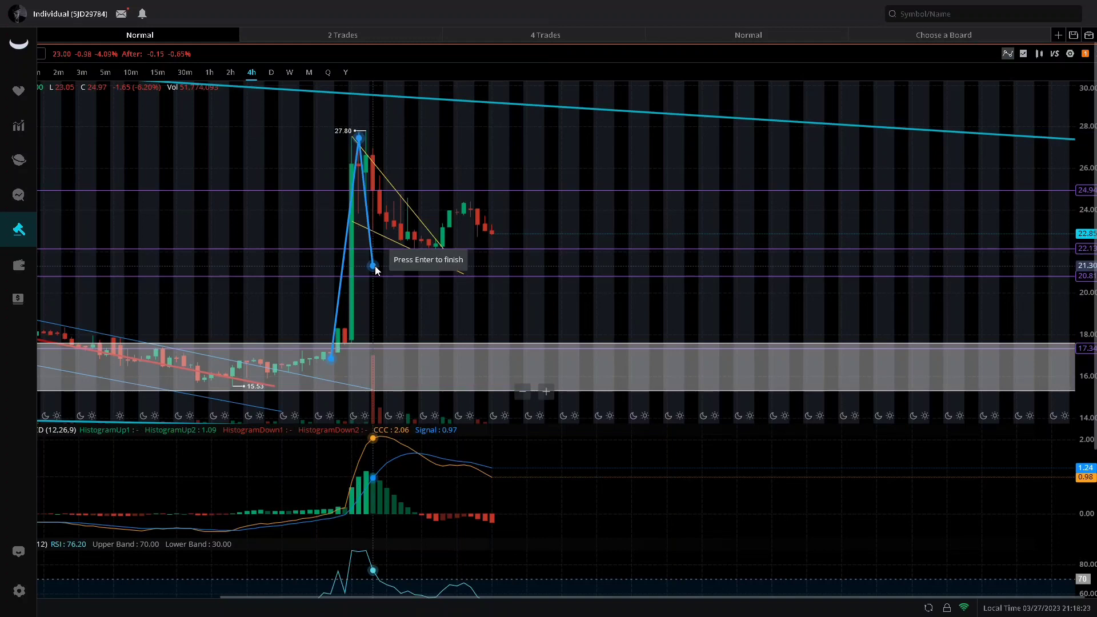
key("Return")
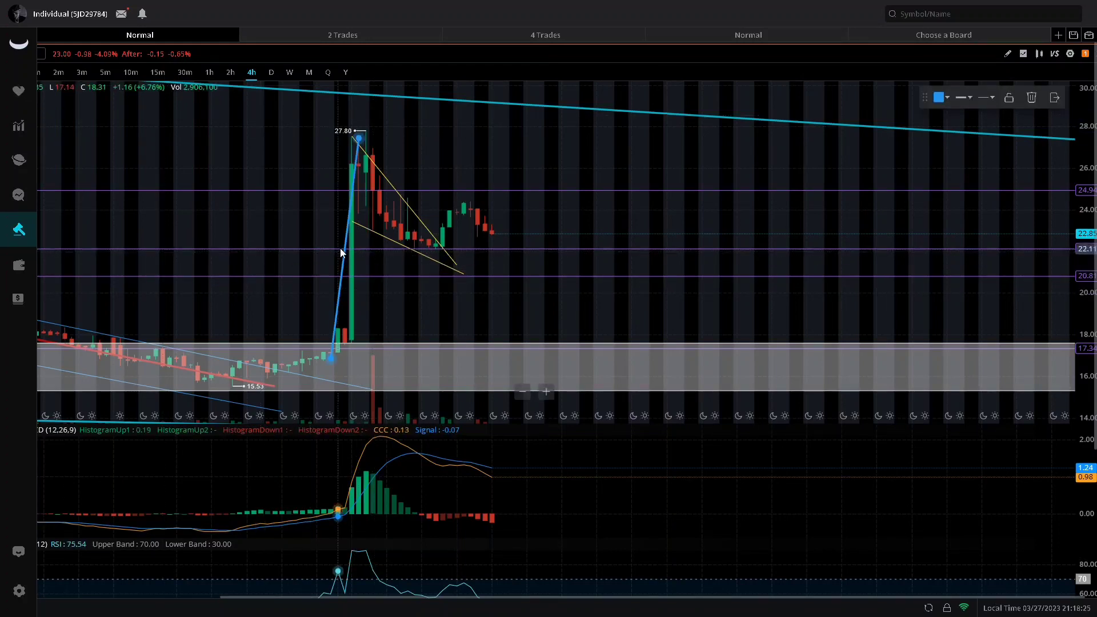
mouse_move(341, 246)
left_mouse_down()
mouse_move(380, 250)
mouse_move(508, 174)
mouse_move(489, 147)
left_mouse_up()
Compare the projected line with GME's long-term descending trendline on the weekly and daily timeframes
left_click(296, 77)
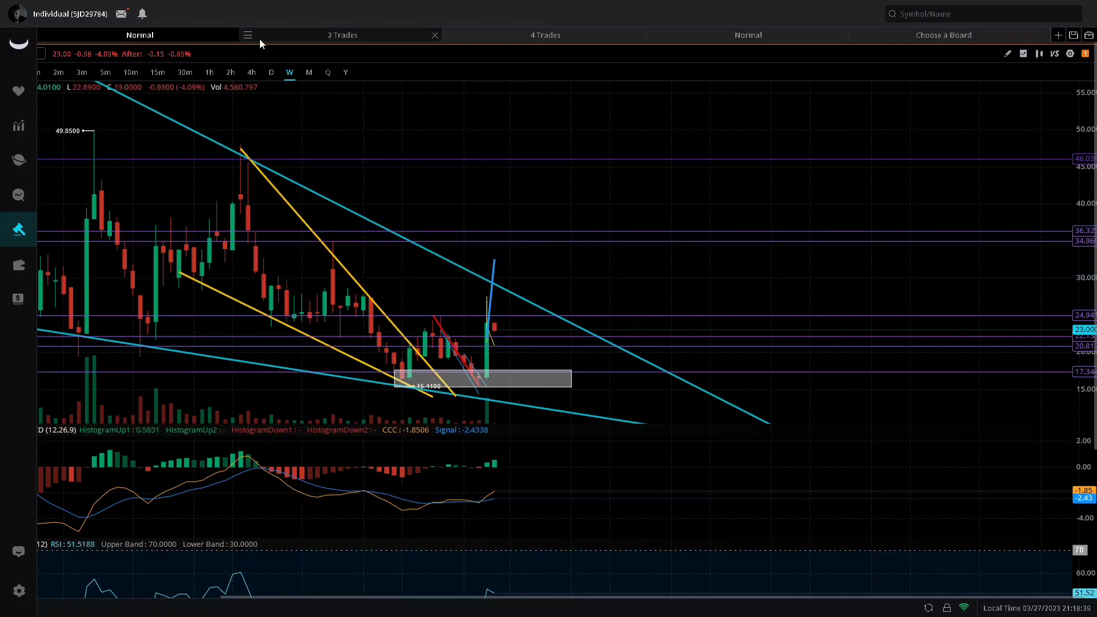
left_click(272, 72)
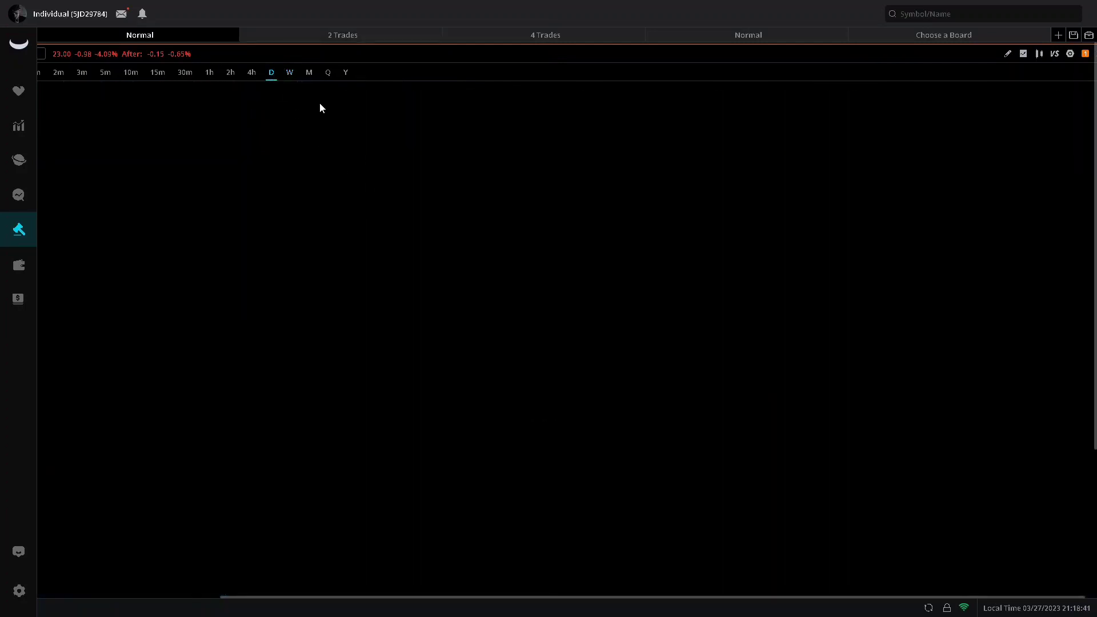
left_click(289, 72)
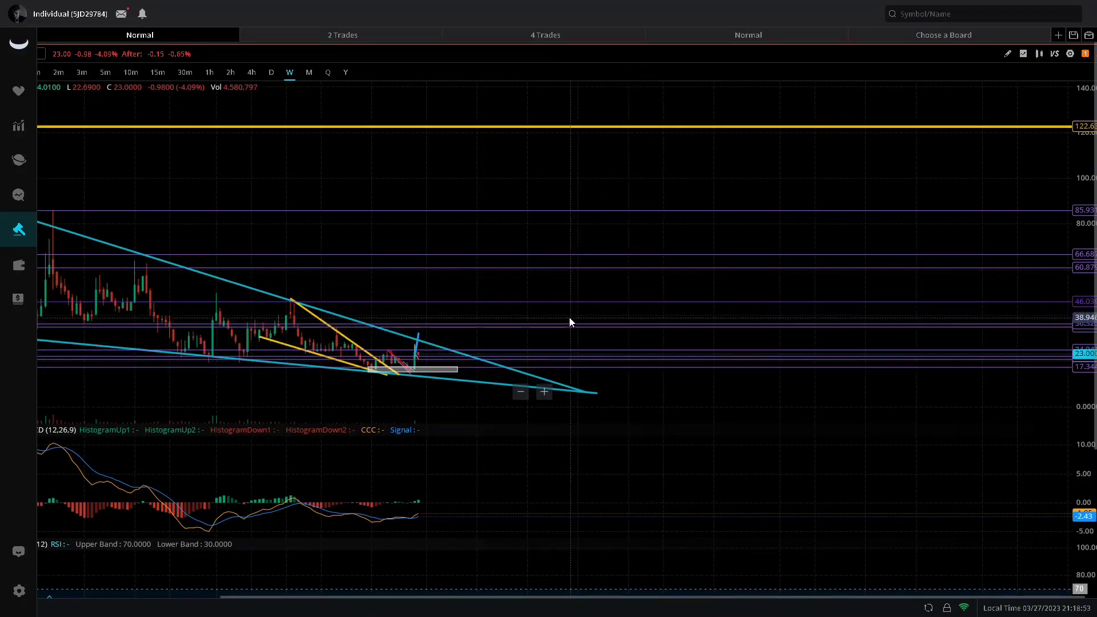
left_click(271, 73)
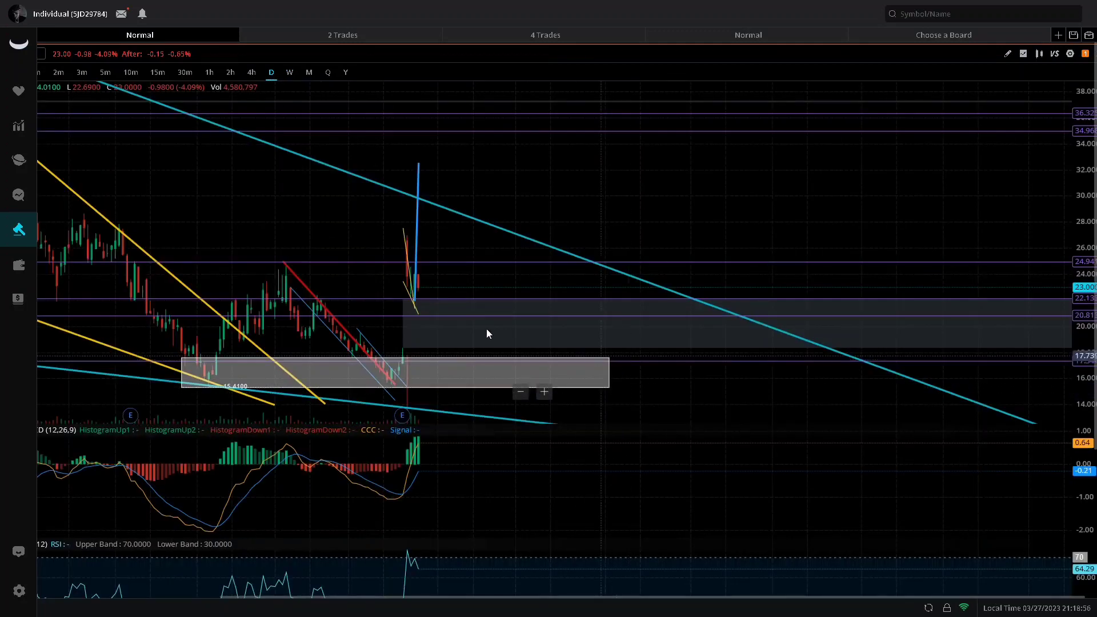
Delete the projected blue polyline from GME's daily chart and return to the 4-hour timeframe
scroll(532, 338, "up", 3)
scroll(320, 201, "up", 2)
left_click_drag(320, 201, 475, 259)
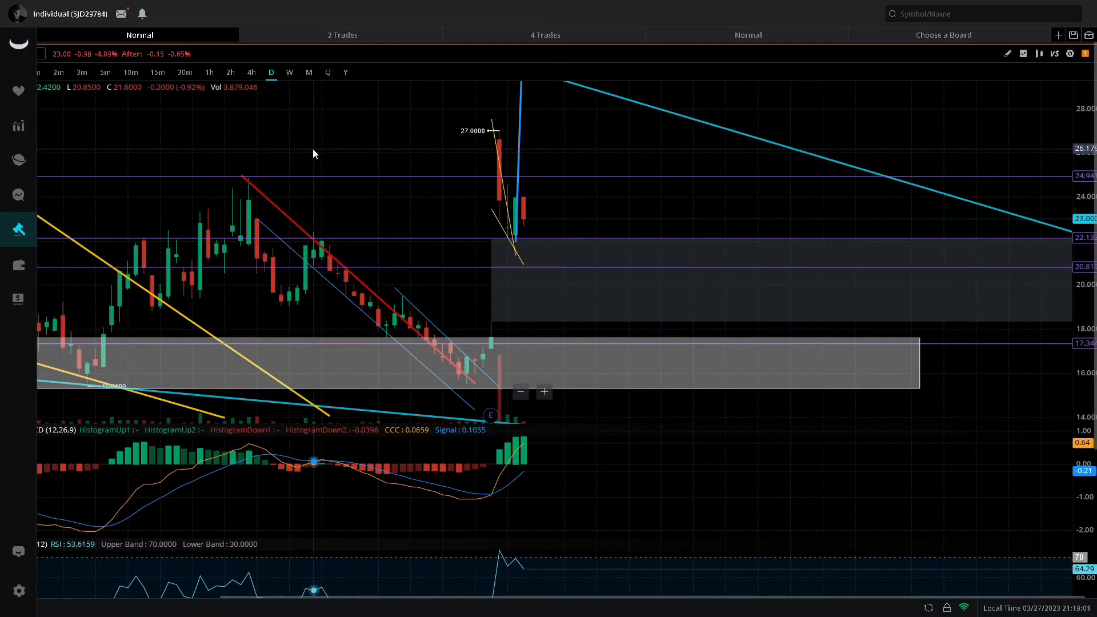
left_click(519, 142)
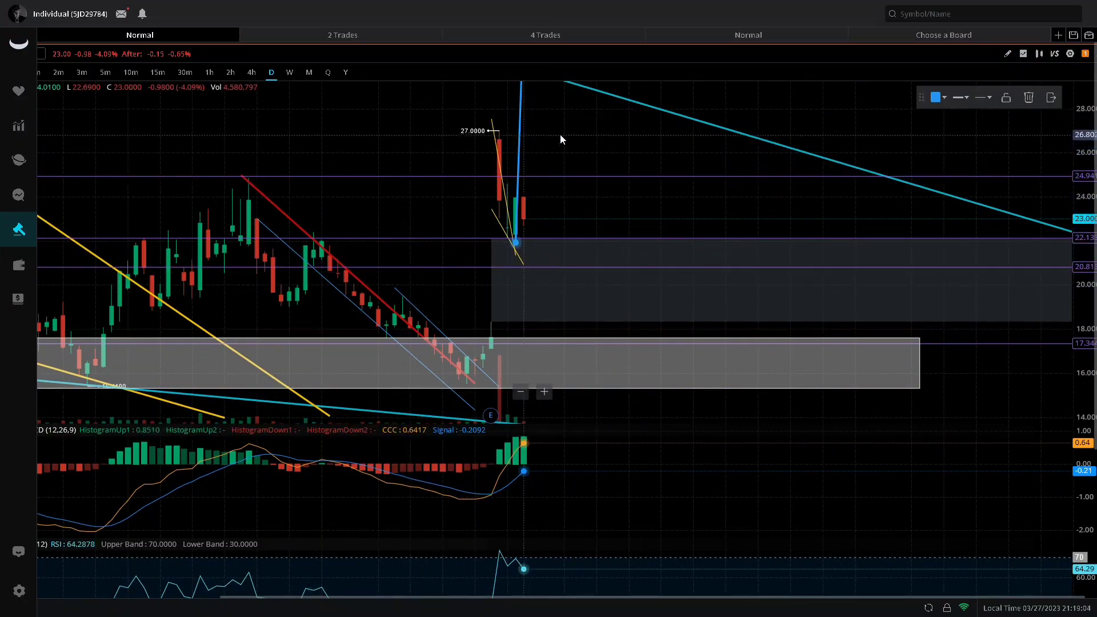
left_click(1029, 102)
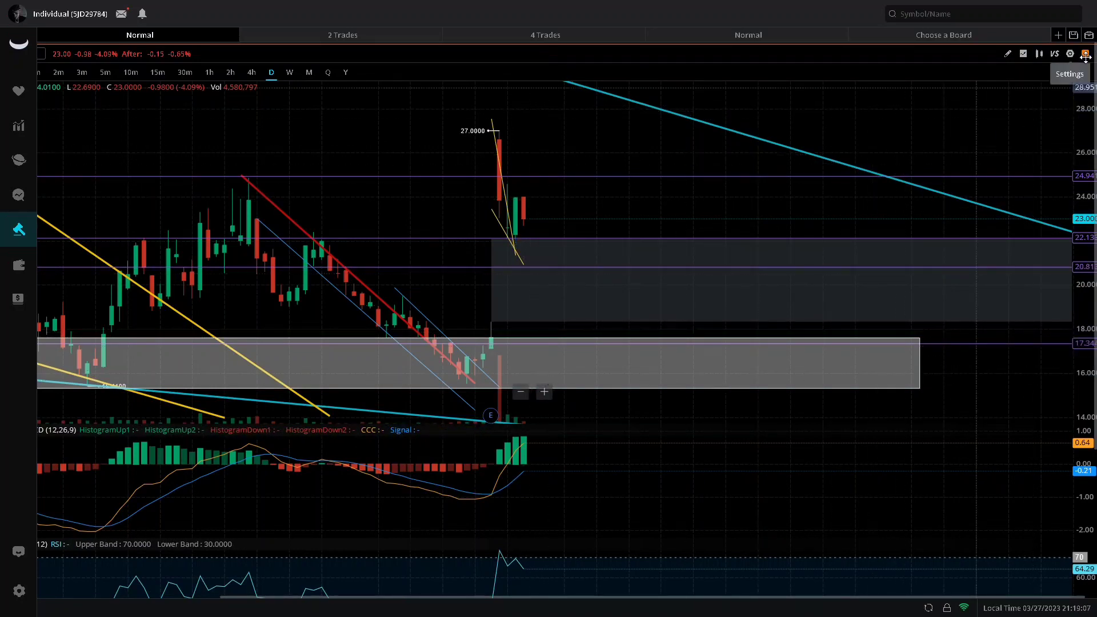
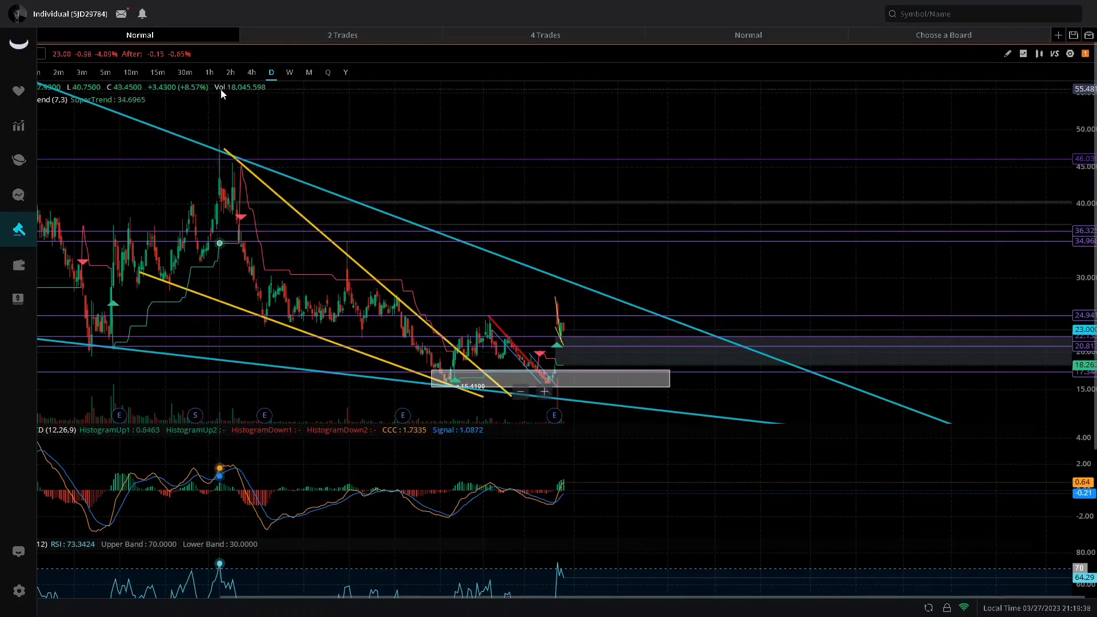
left_click(251, 73)
Switch to the Fintel pages and compare the short interest and off-exchange short volume figures for GME and AMC
mouse_move(486, 6)
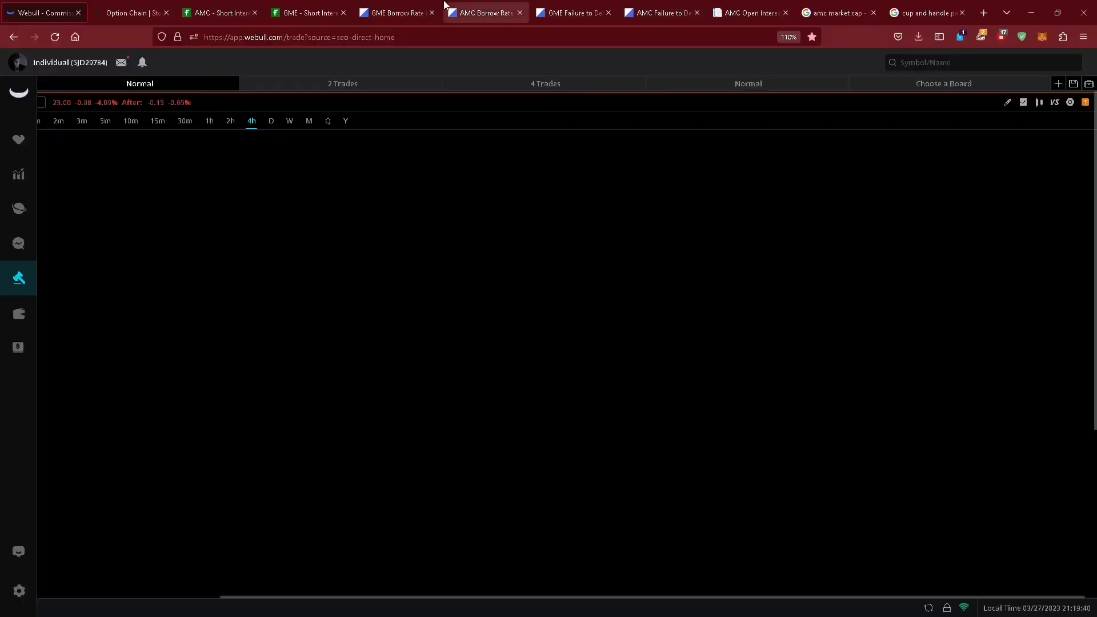
left_click(308, 13)
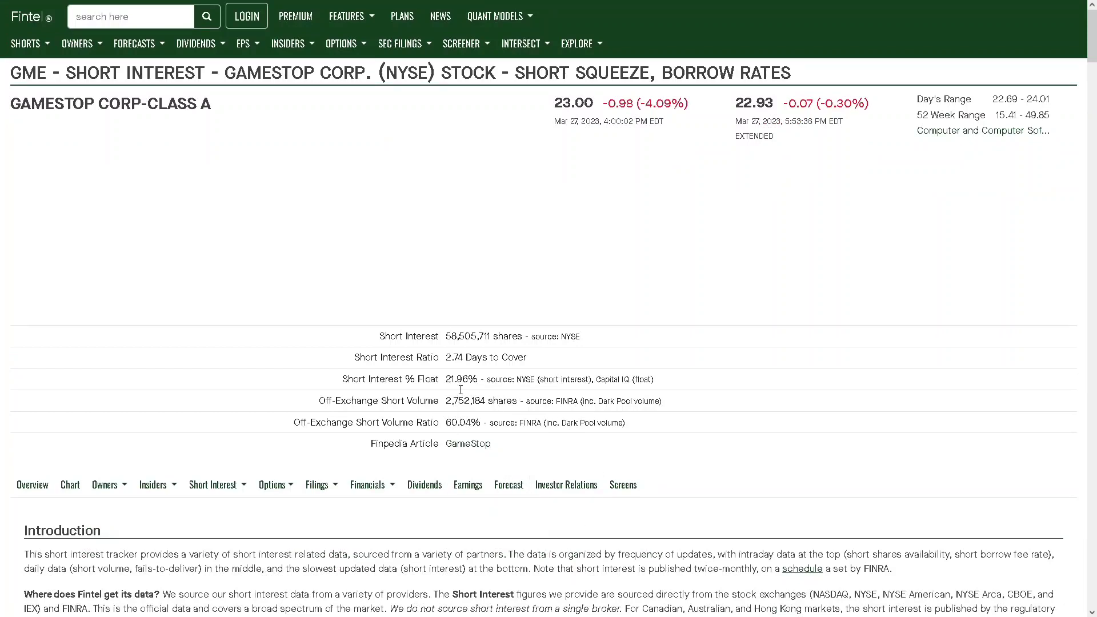
mouse_move(159, 4)
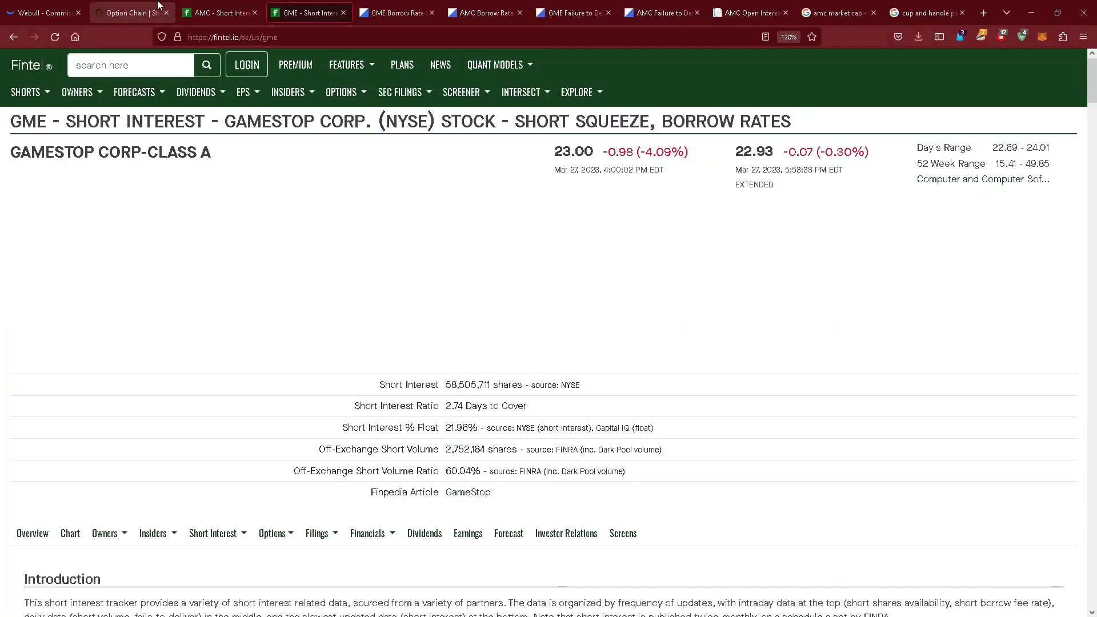
left_click(223, 12)
scroll(1095, 361, "up", 5)
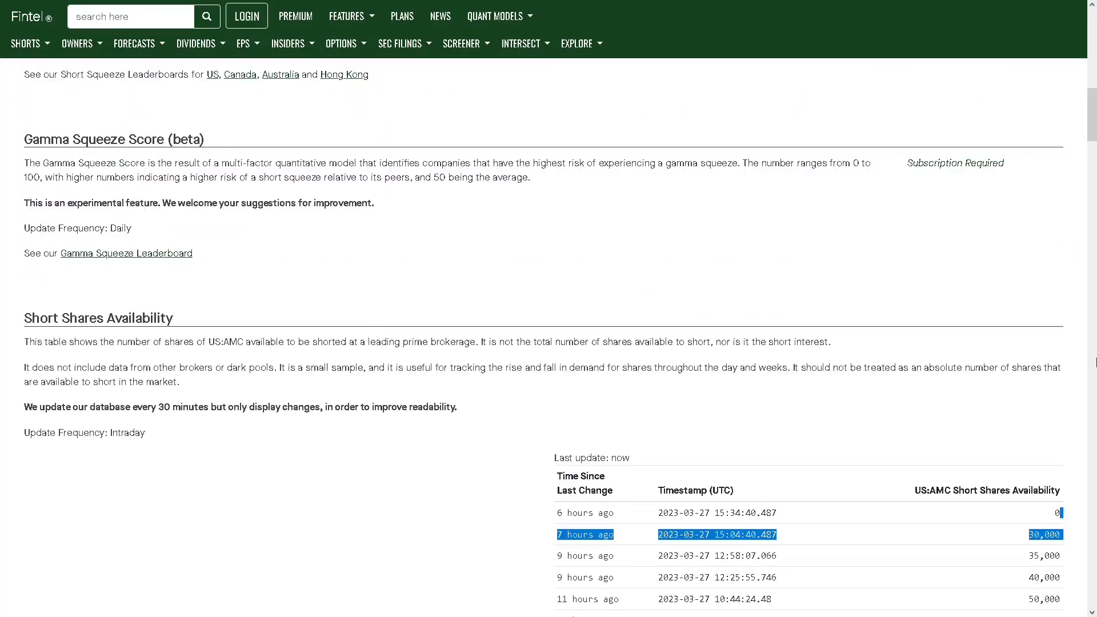
scroll(1095, 361, "up", 5)
scroll(492, 418, "up", 10)
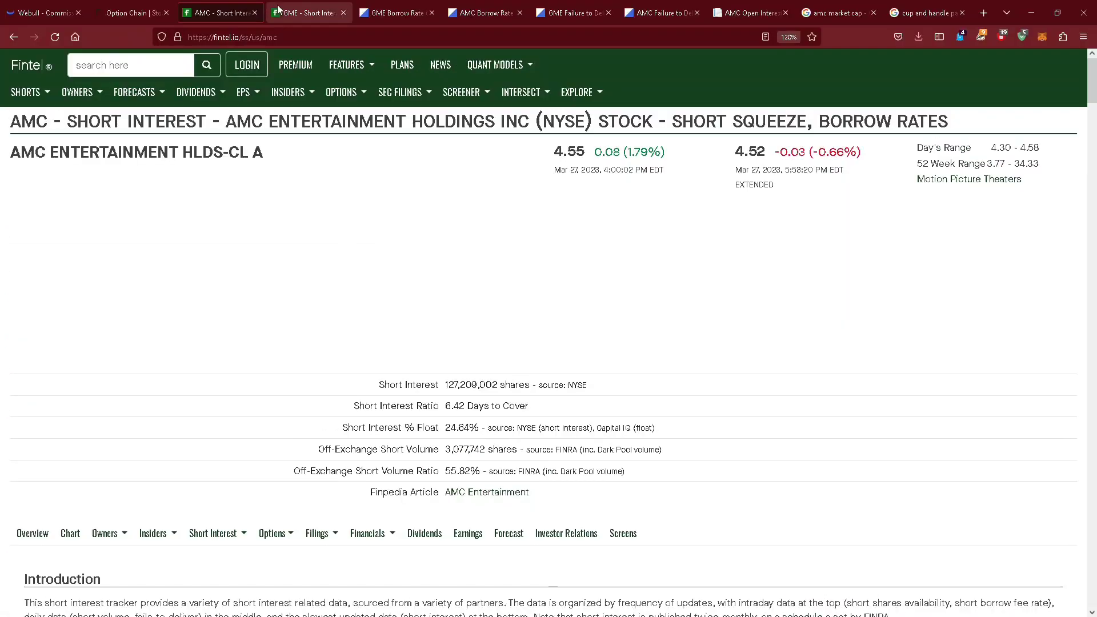
left_click(286, 11)
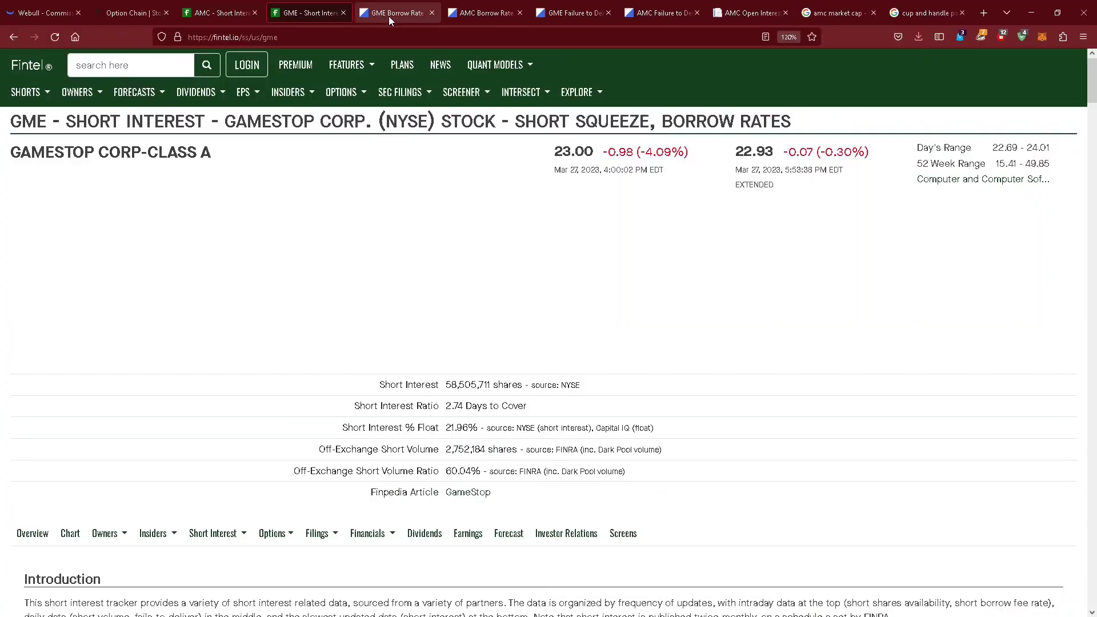
Compare the GME and AMC borrow fee charts on ChartExchange, and examine GME's fails-to-deliver chart and table of close-out dates
left_click(391, 14)
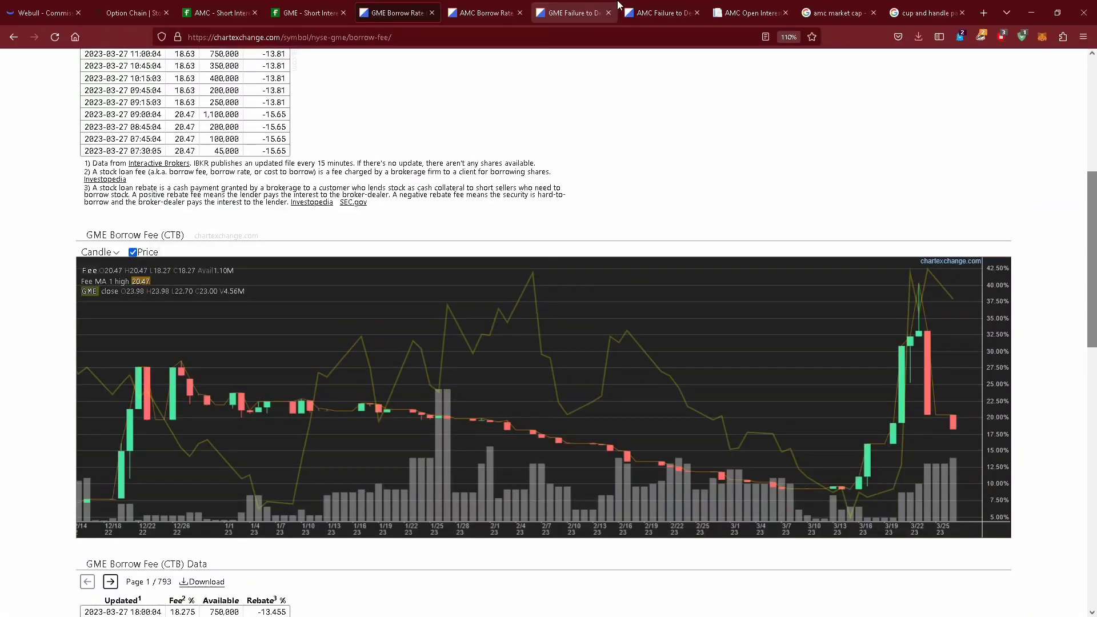
left_click(495, 5)
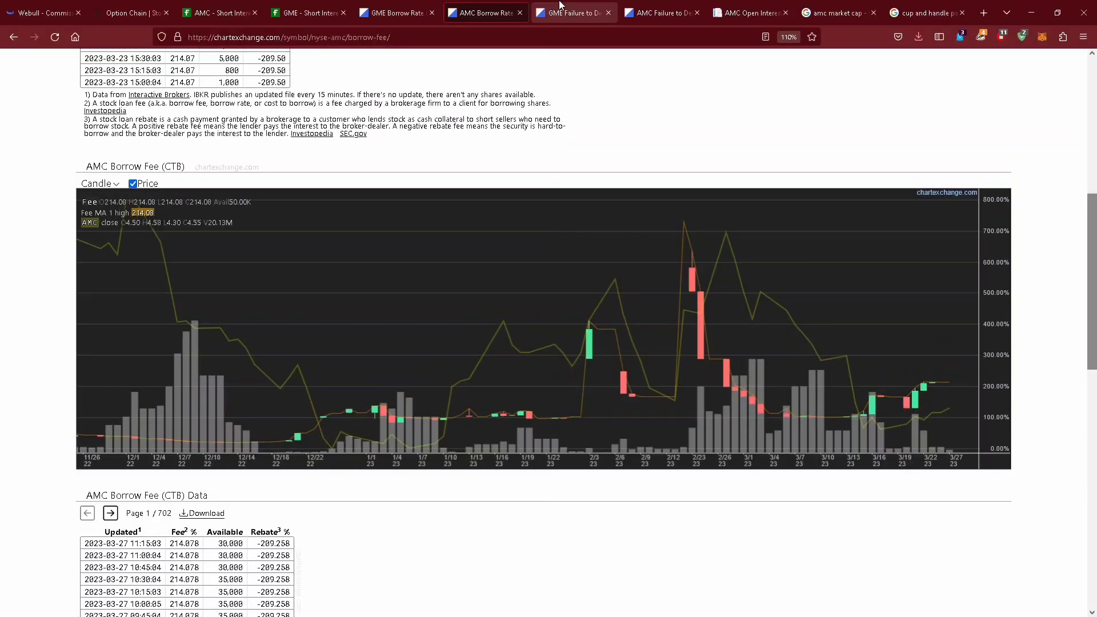
left_click(577, 13)
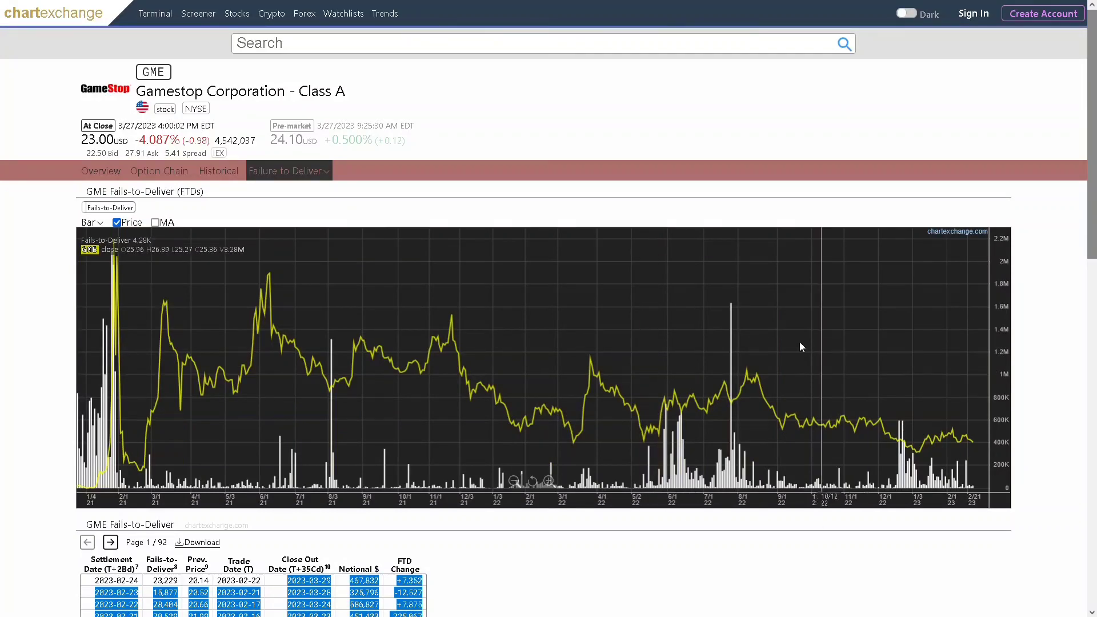
scroll(483, 487, "down", 5)
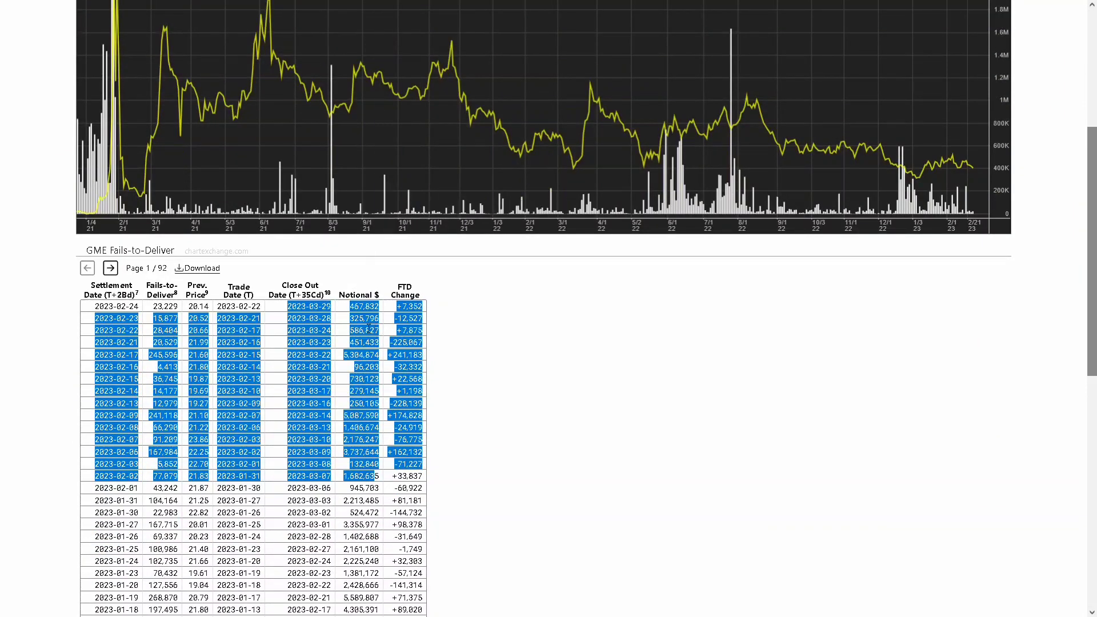
mouse_move(612, 2)
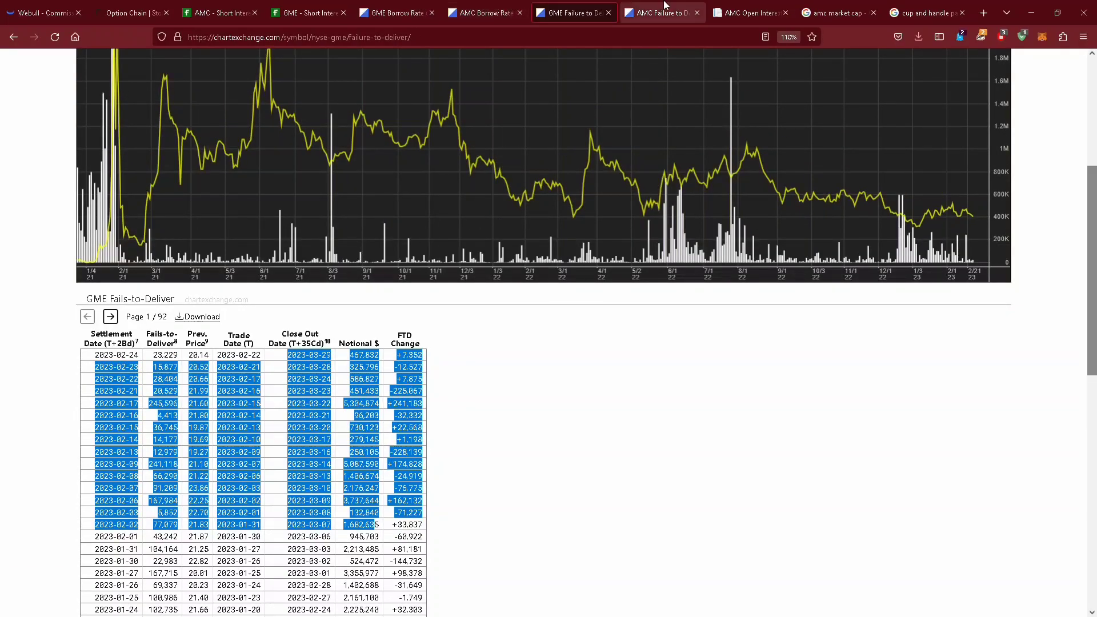
Examine AMC's fails-to-deliver chart and table of close-out dates, and its option open interest for the 03/31/2023 maturity
left_click(665, 8)
left_click_drag(329, 363, 394, 557)
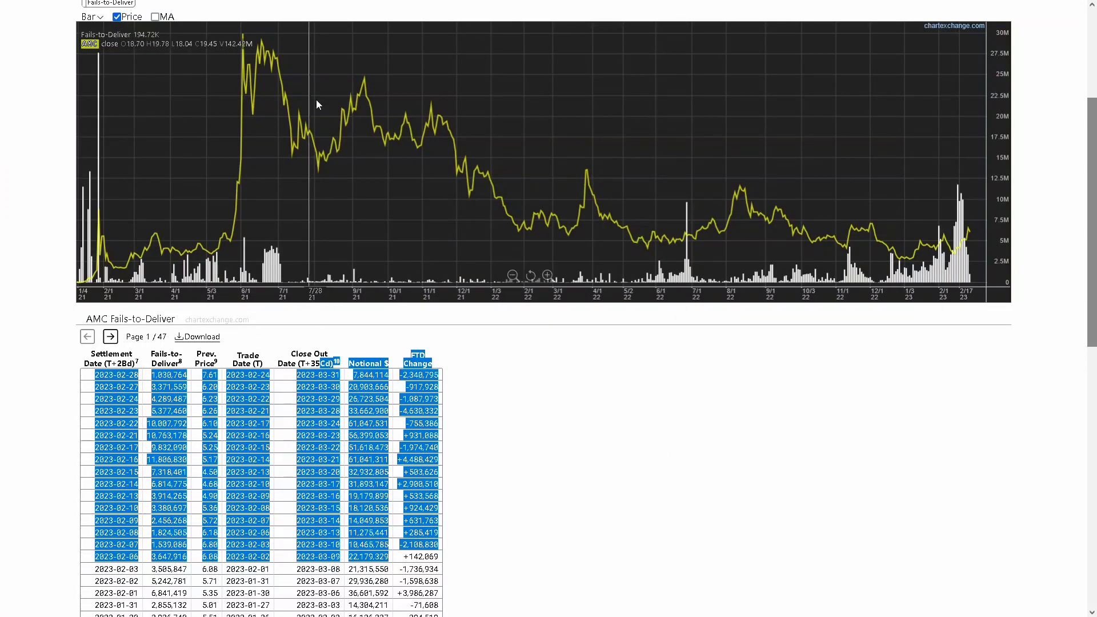
mouse_move(672, 5)
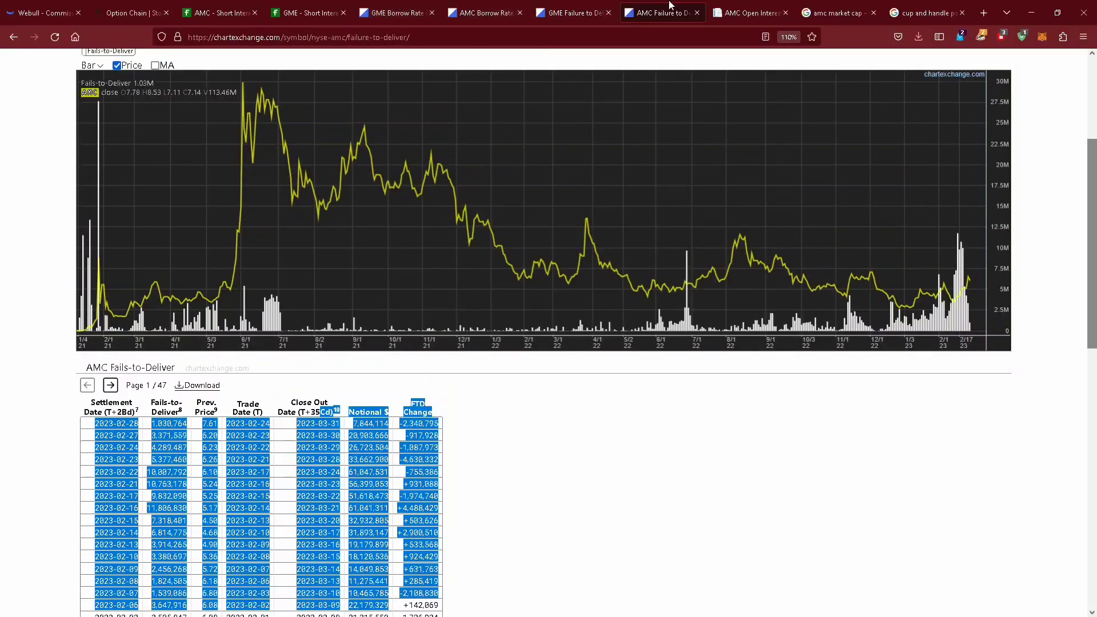
left_click(750, 8)
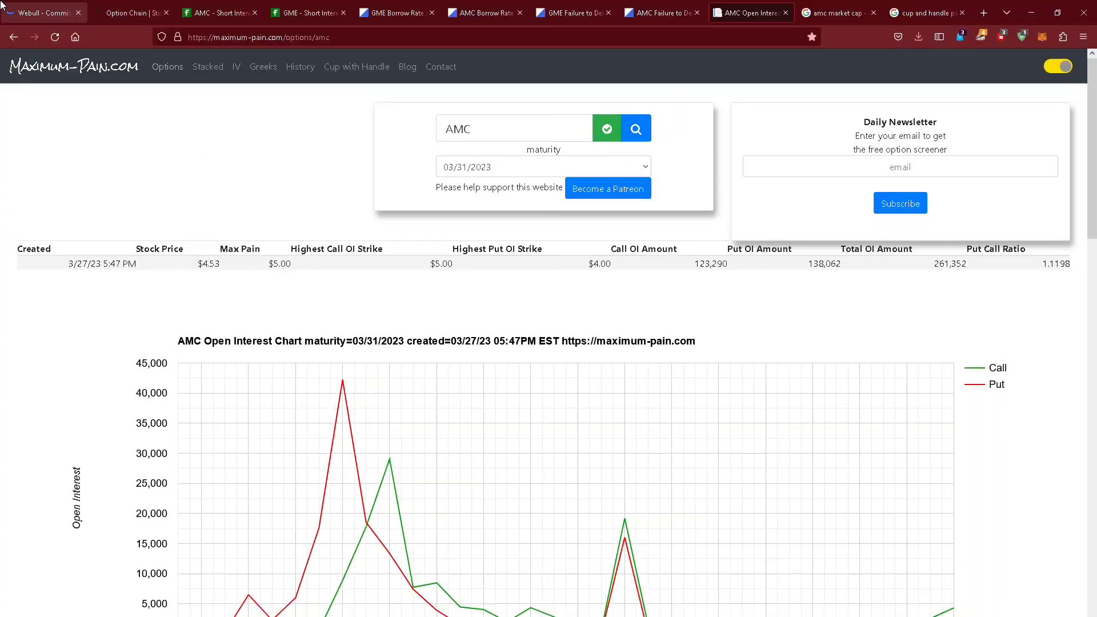
Switch to Webull and view the APE chart on the 4-hour and daily timeframes
left_click(45, 13)
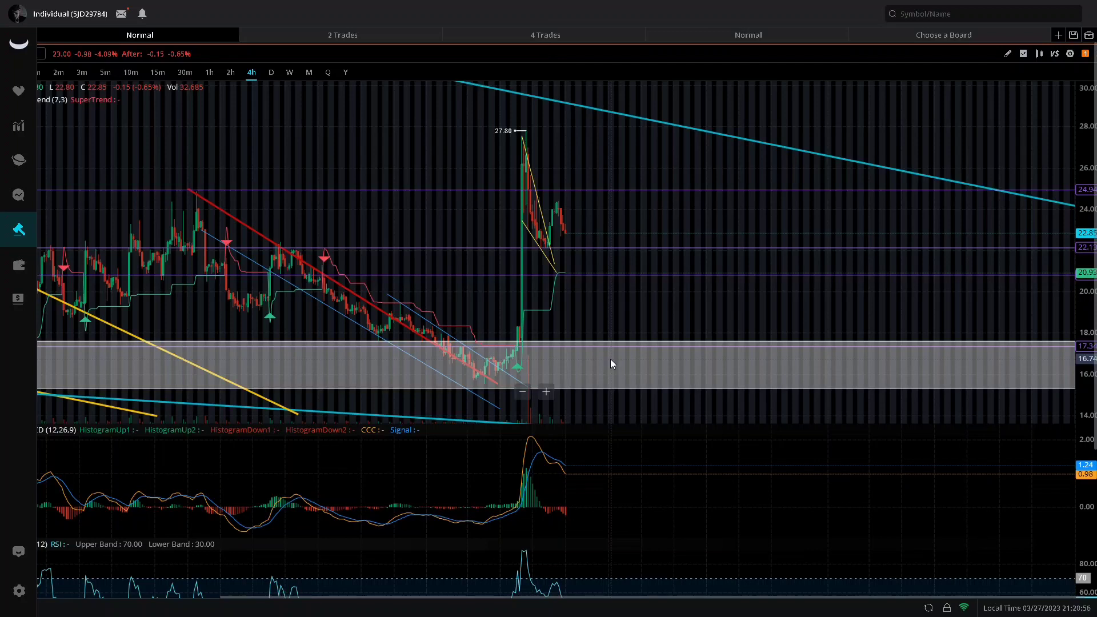
scroll(564, 347, "down", 1)
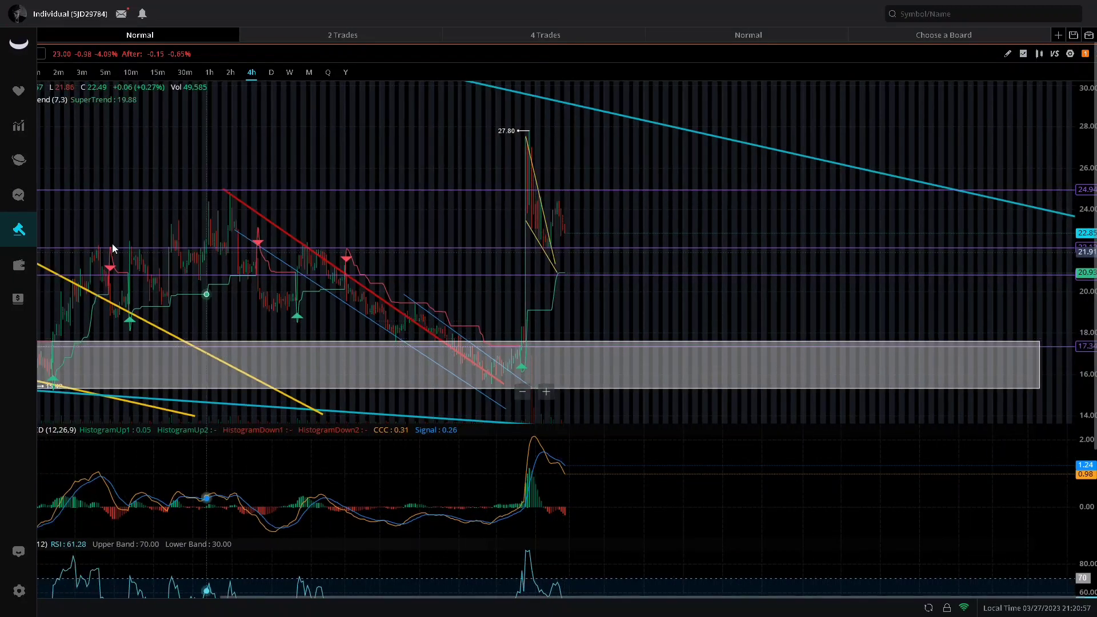
left_click(4, 80)
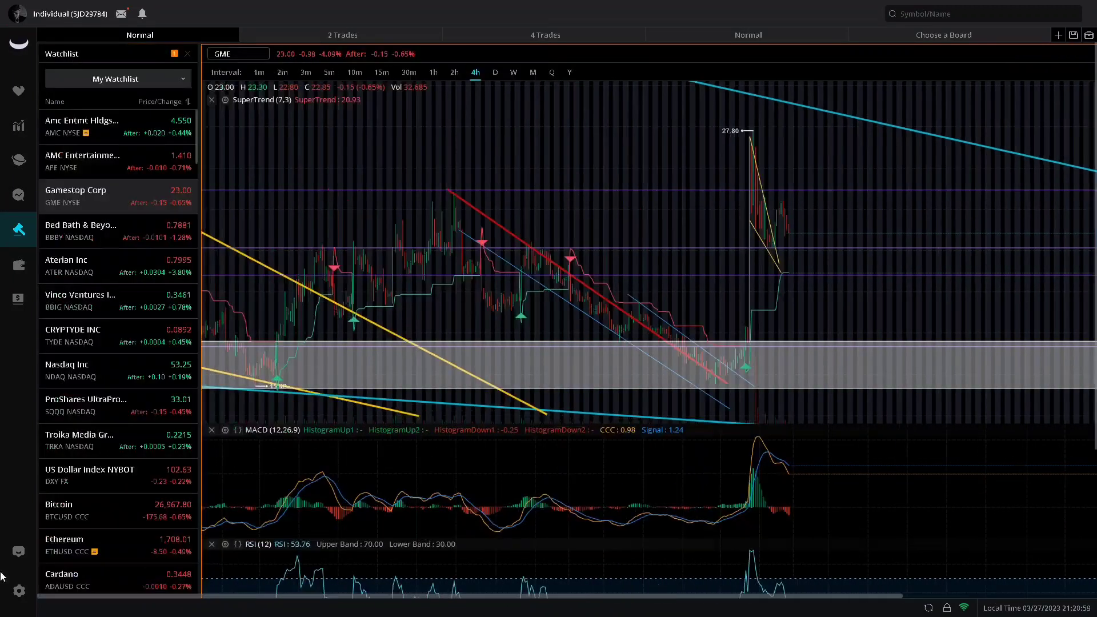
left_click(117, 162)
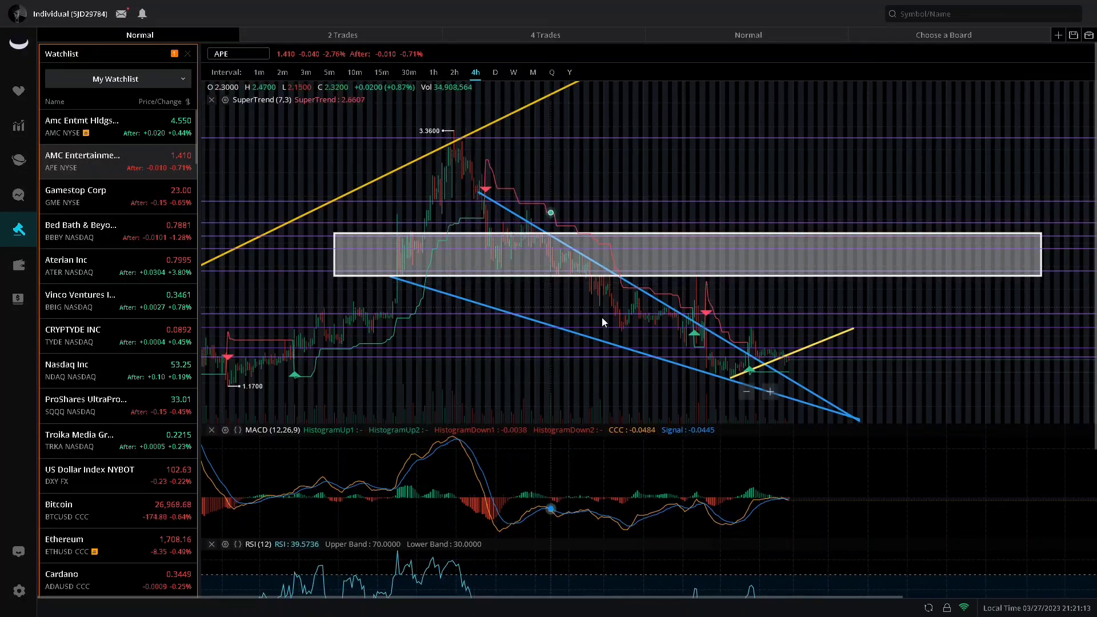
left_click(495, 72)
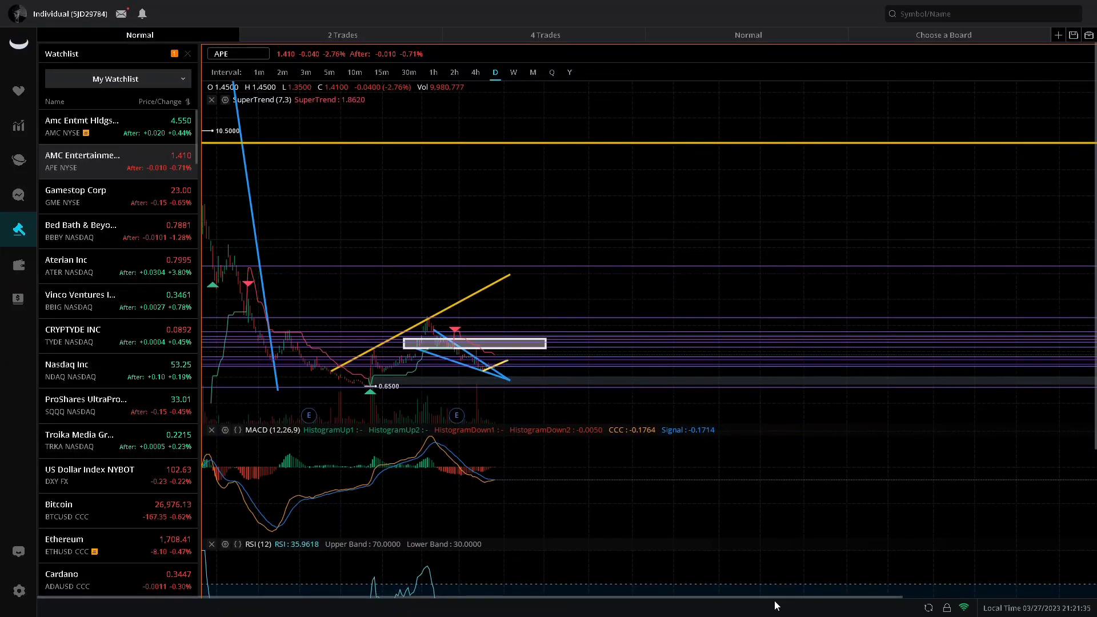
Extend the short yellow rising trendline on APE's daily chart outward from the recent low, at a shallower slope
left_click_drag(727, 601, 901, 602)
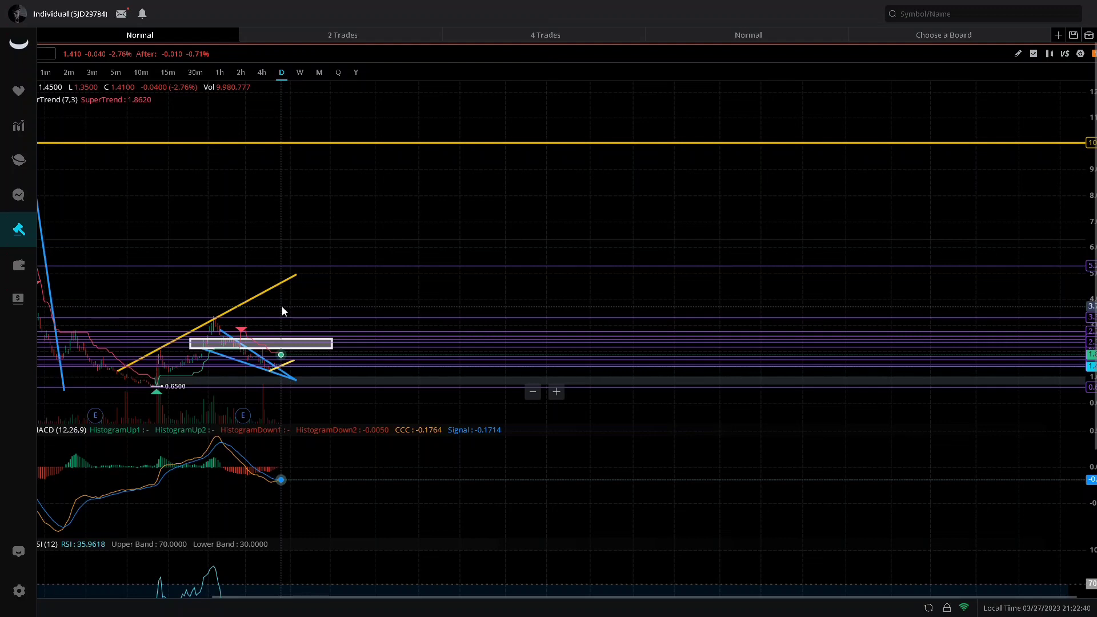
scroll(281, 380, "up", 3)
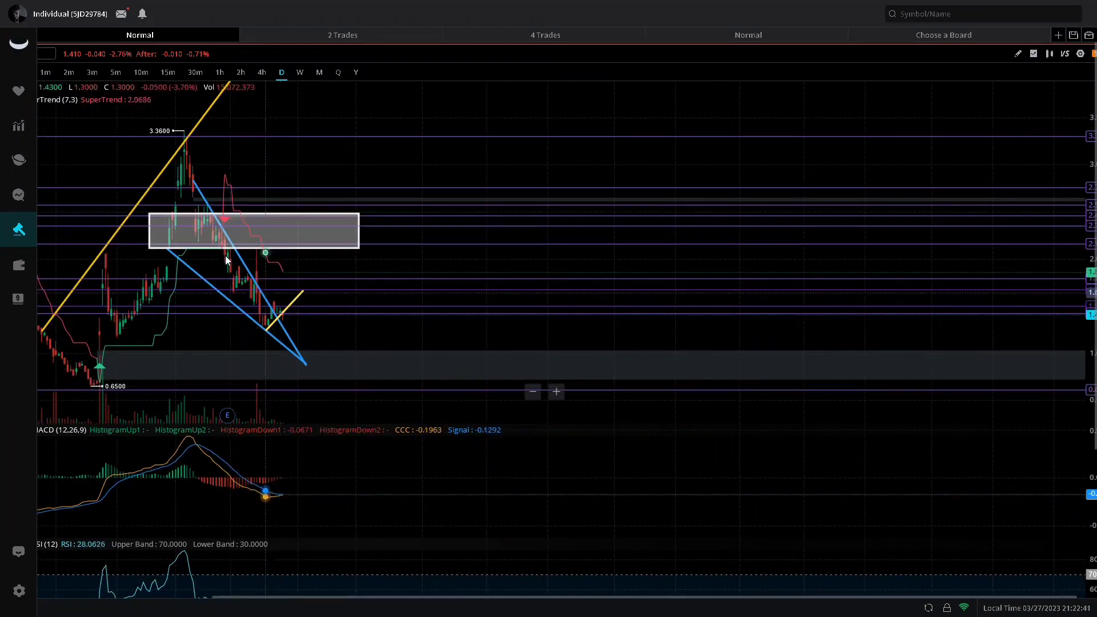
scroll(253, 346, "up", 2)
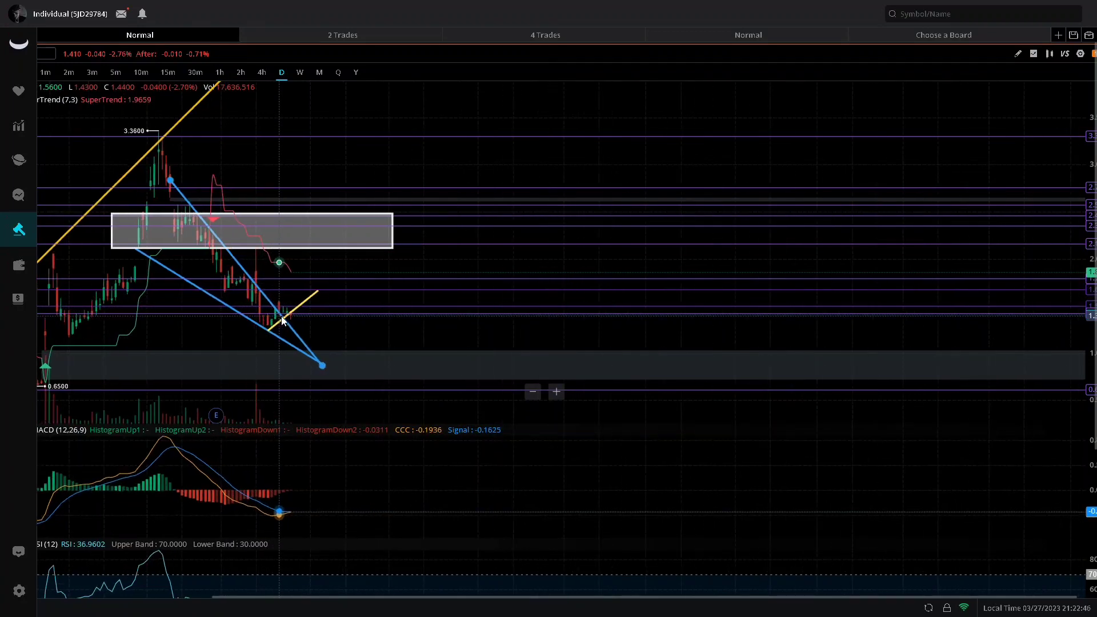
scroll(297, 318, "up", 3)
mouse_move(347, 342)
left_mouse_down()
mouse_move(401, 353)
mouse_move(473, 340)
left_mouse_up()
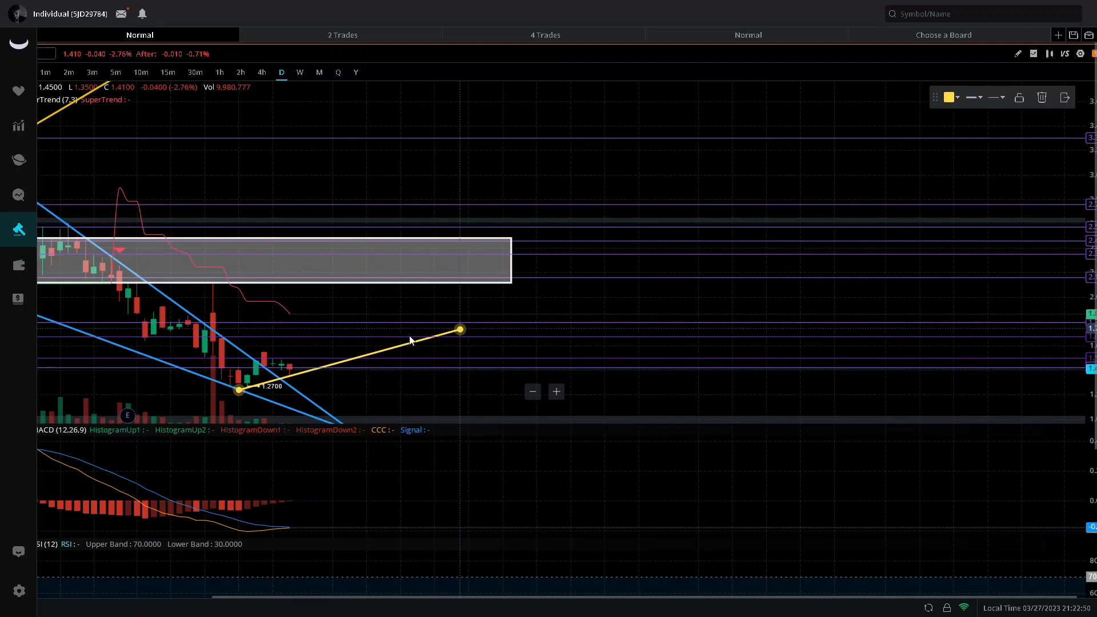
Replace the SuperTrend indicator on APE's daily chart with Bollinger Bands (BOLL)
scroll(315, 352, "down", 2)
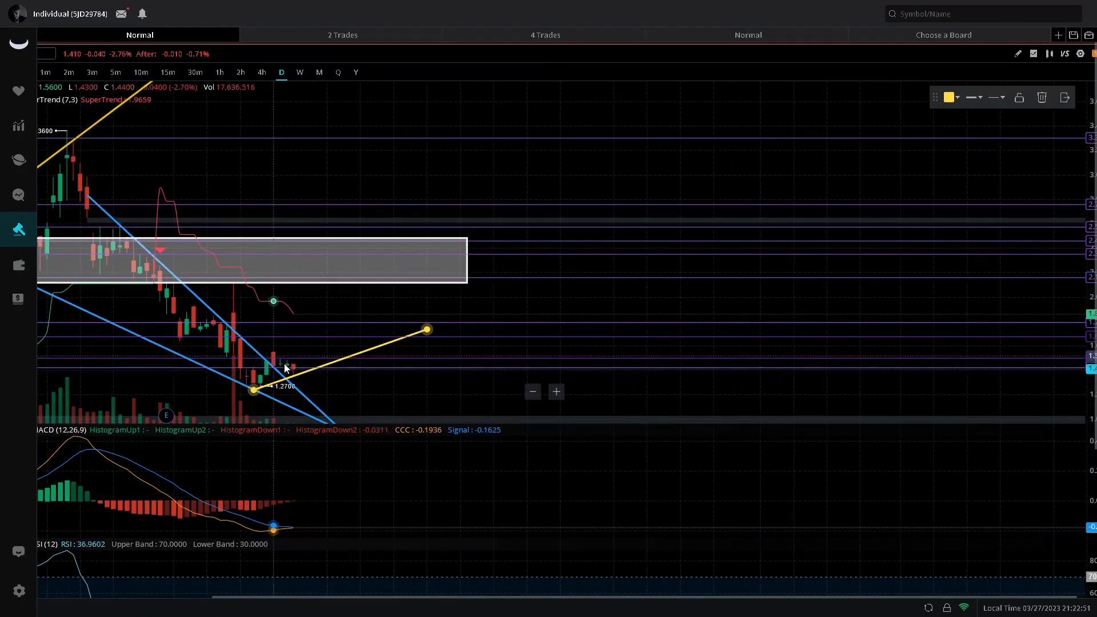
scroll(310, 354, "down", 2)
scroll(358, 271, "down", 3)
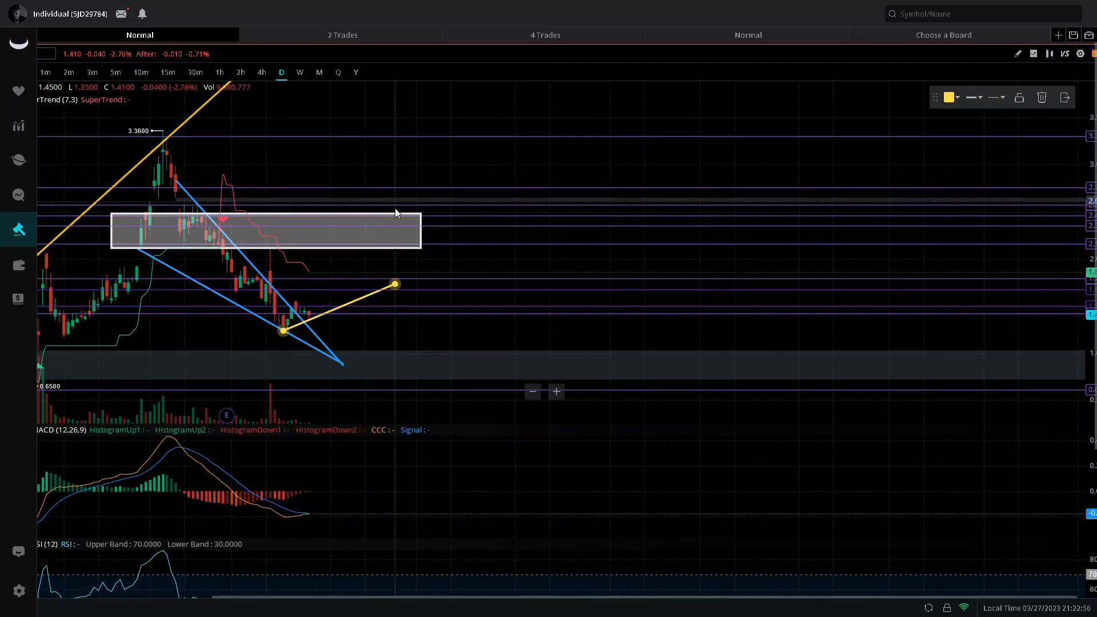
scroll(464, 378, "down", 1)
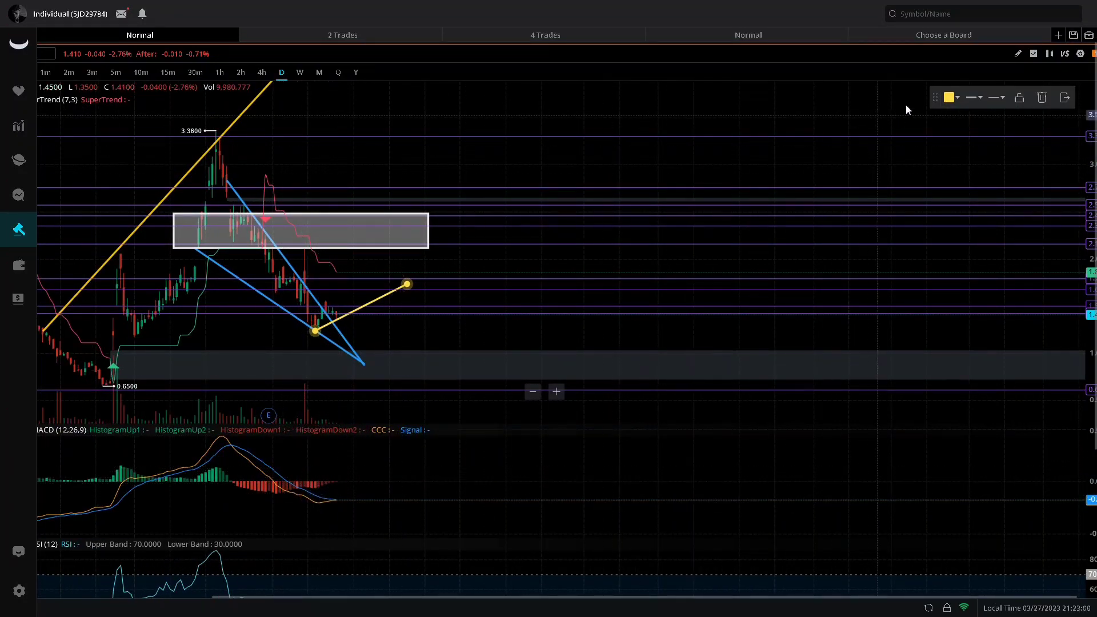
left_click(1038, 54)
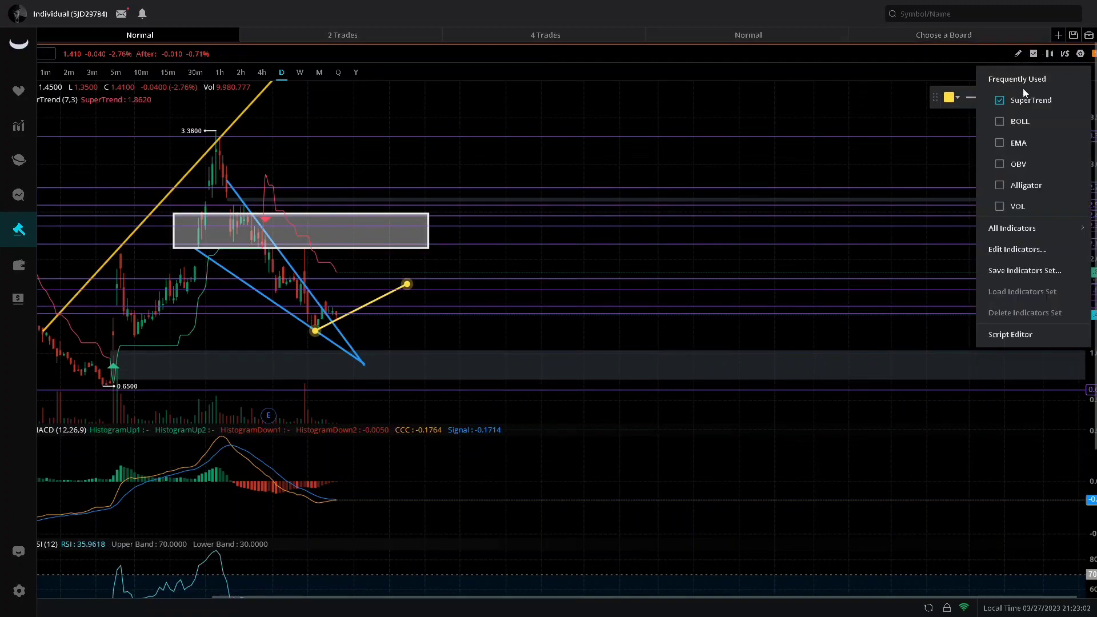
left_click(1031, 101)
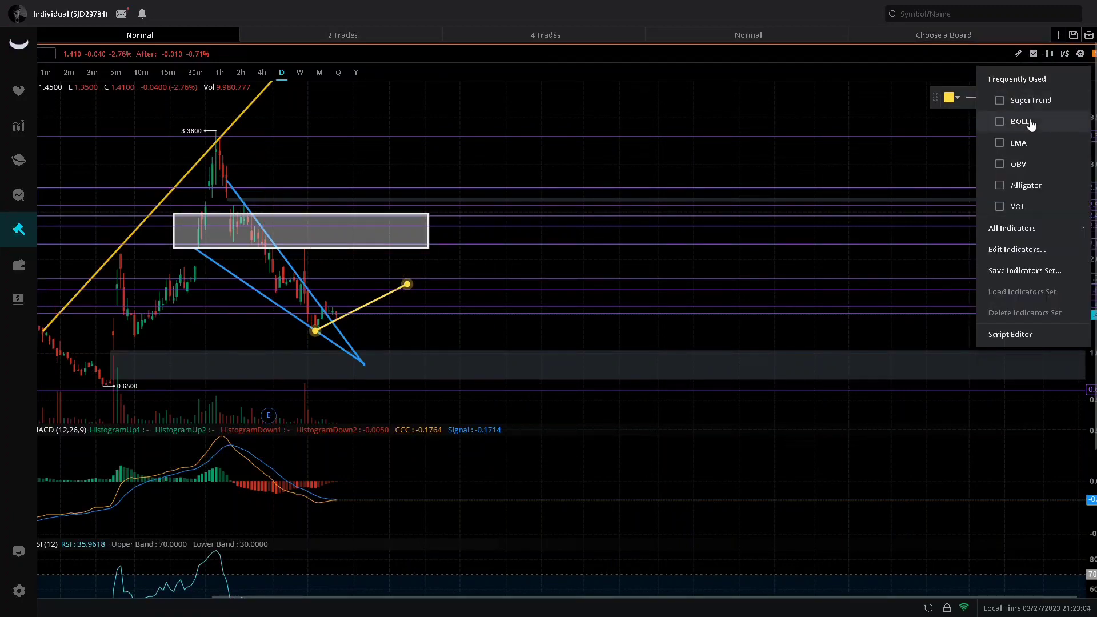
left_click(1023, 121)
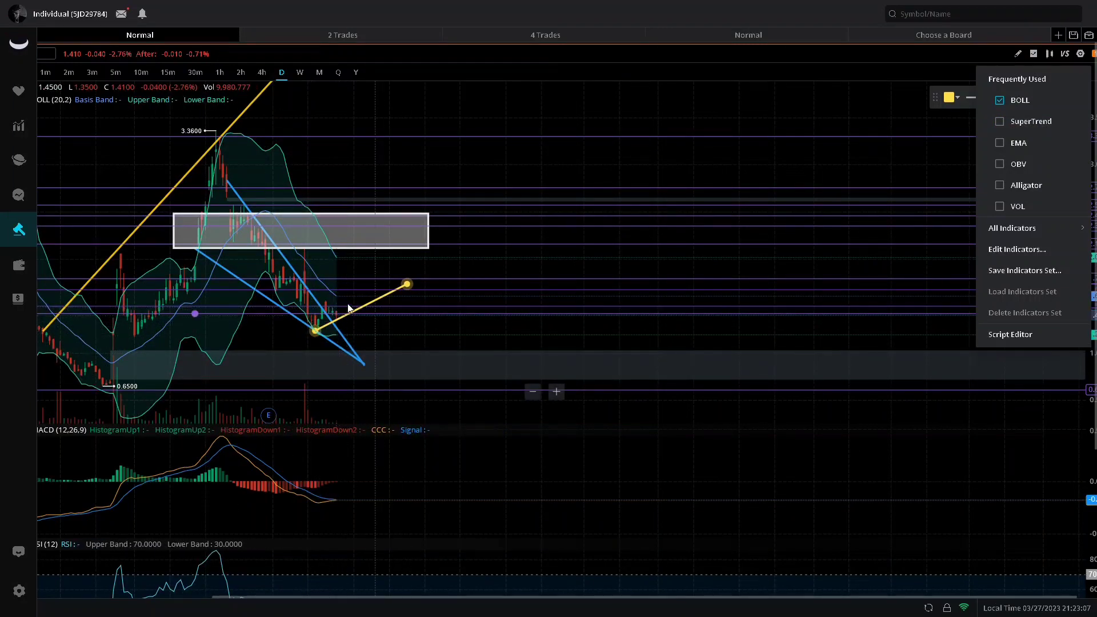
Compare APE's Bollinger Bands with the yellow trendline on the daily and 4-hour timeframes, and return to the AMC chart
scroll(343, 317, "down", 1)
scroll(343, 324, "down", 1)
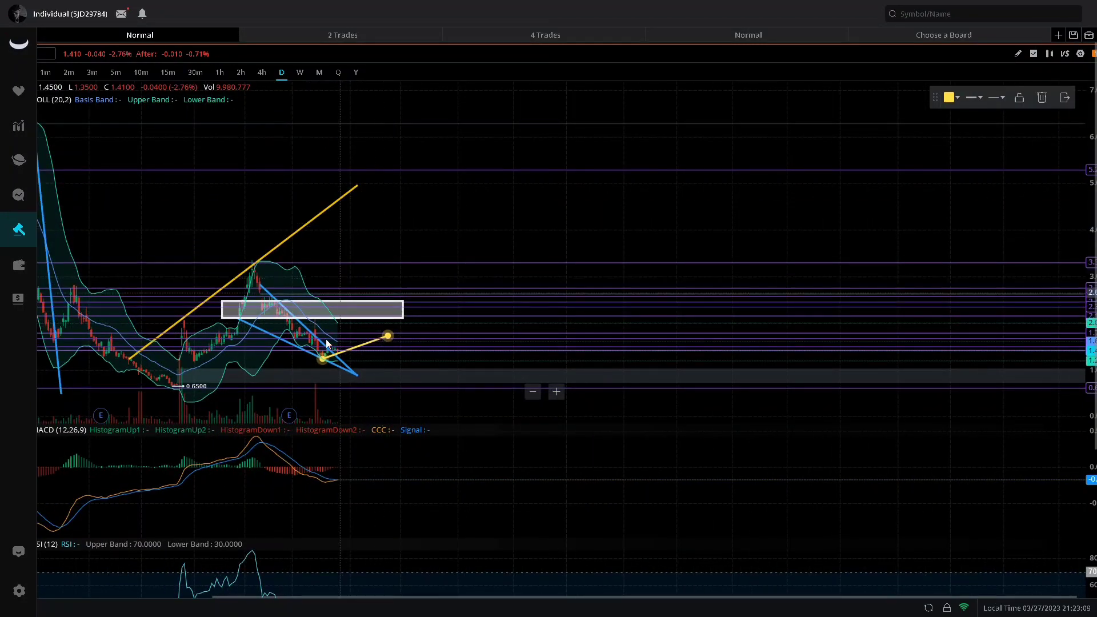
left_click(263, 73)
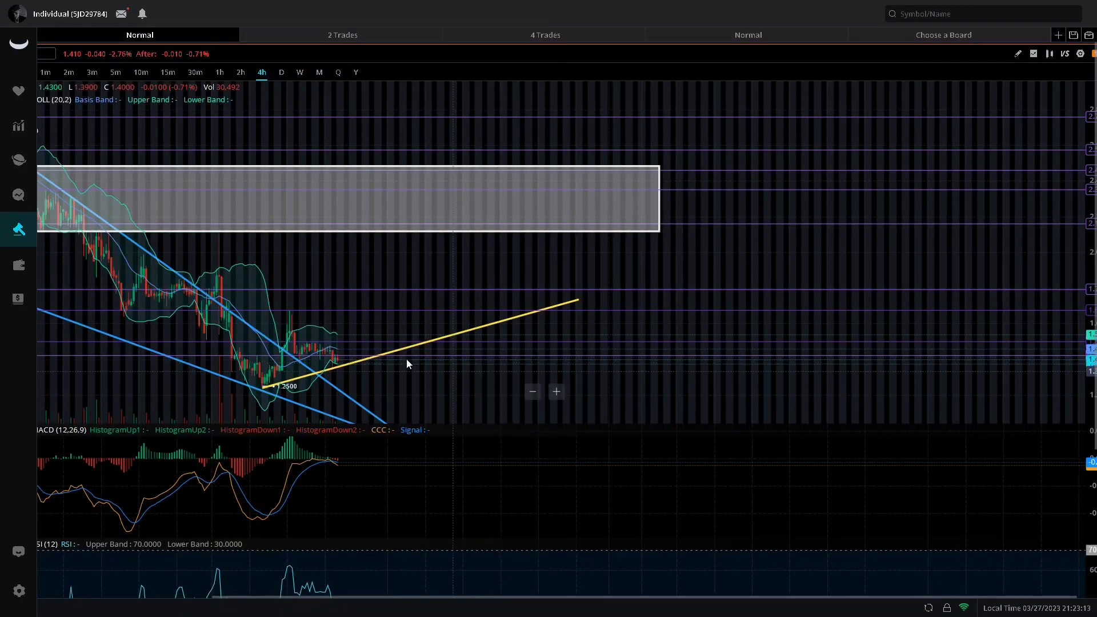
scroll(348, 375, "up", 3)
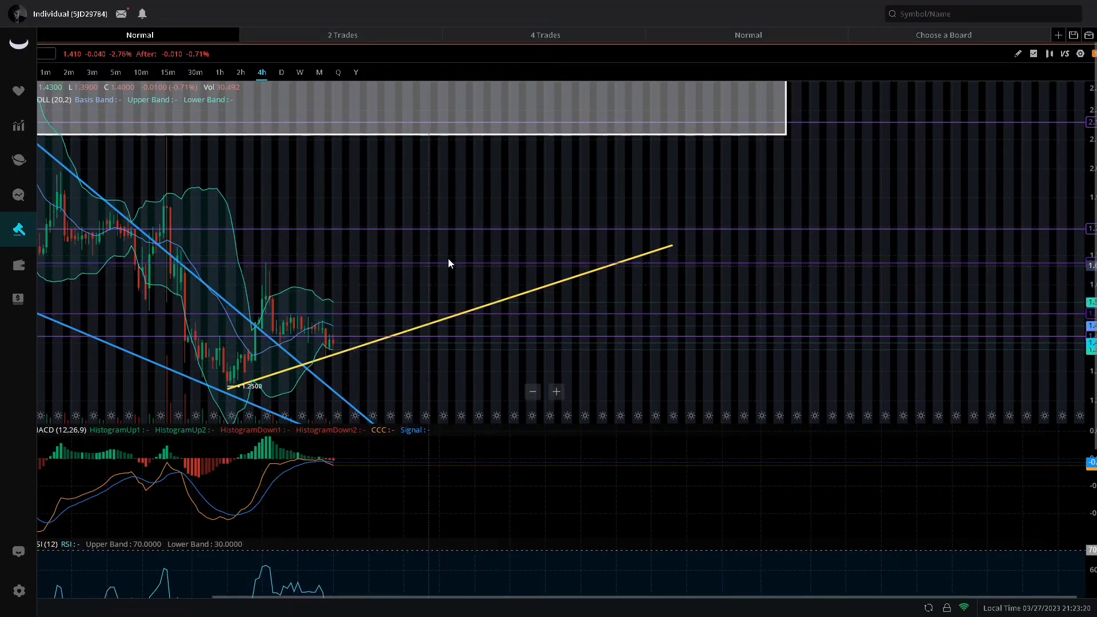
scroll(524, 295, "down", 1)
scroll(524, 294, "down", 2)
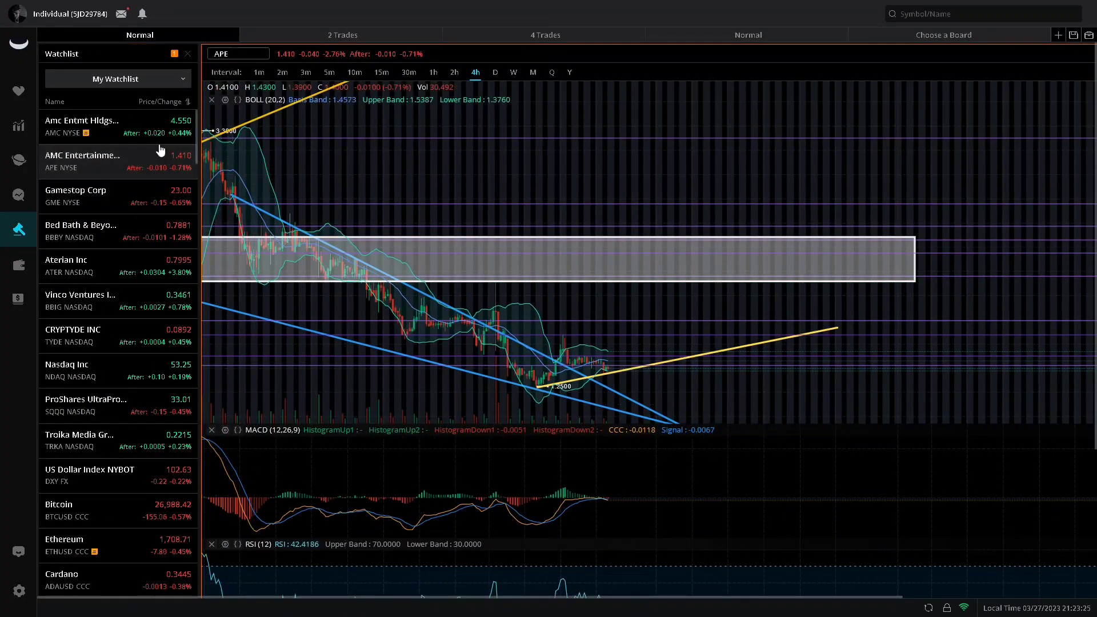
left_click(138, 137)
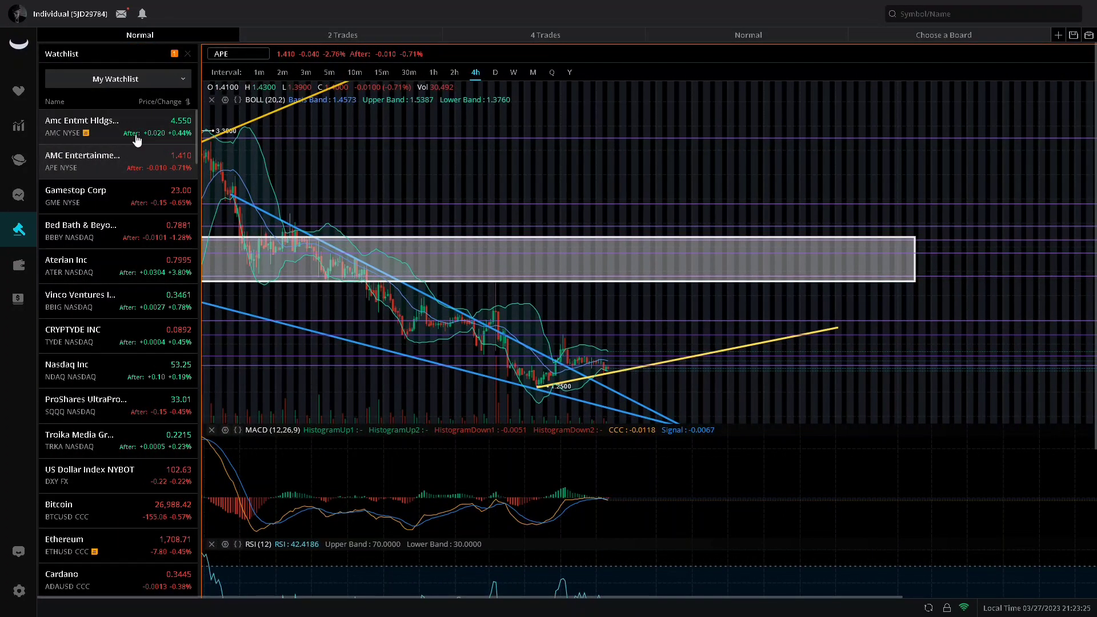